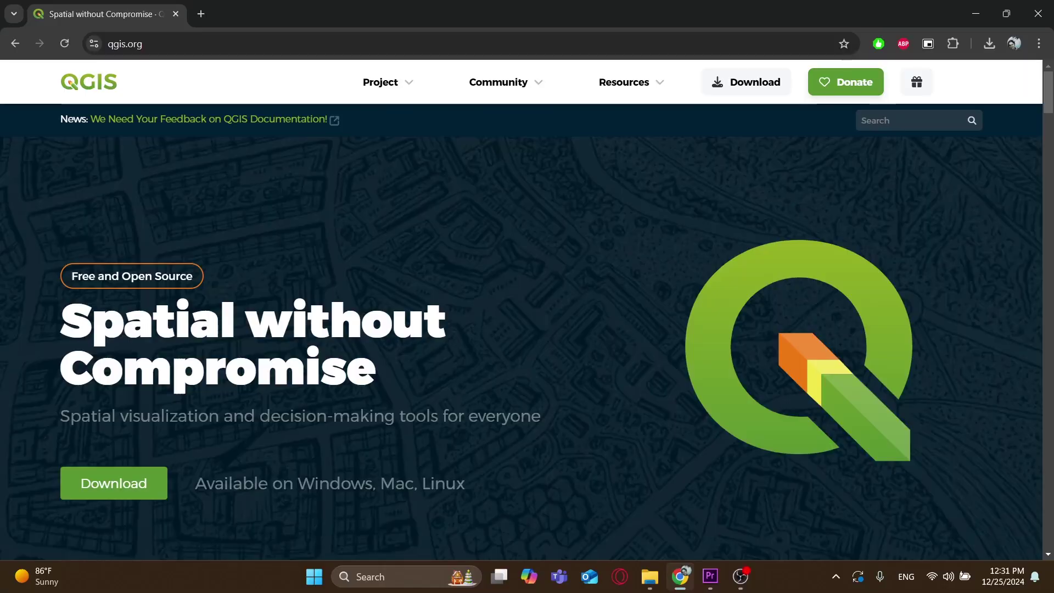
# Scroll down the qgis.org home page to Create maps and back up.
pyautogui.scroll(-10, 527, 324)
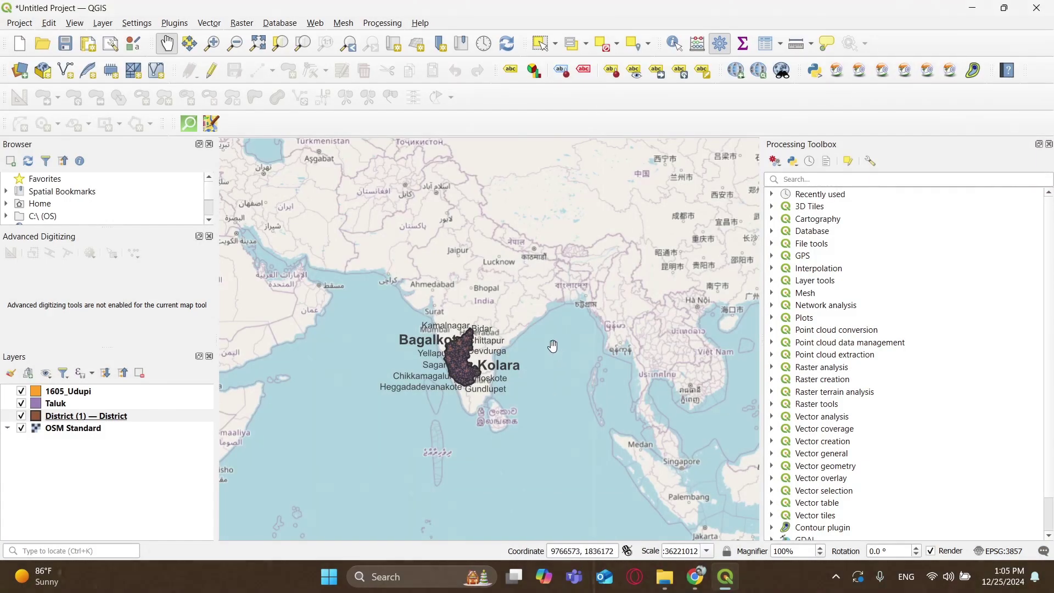
pyautogui.scroll(7, 456, 382)
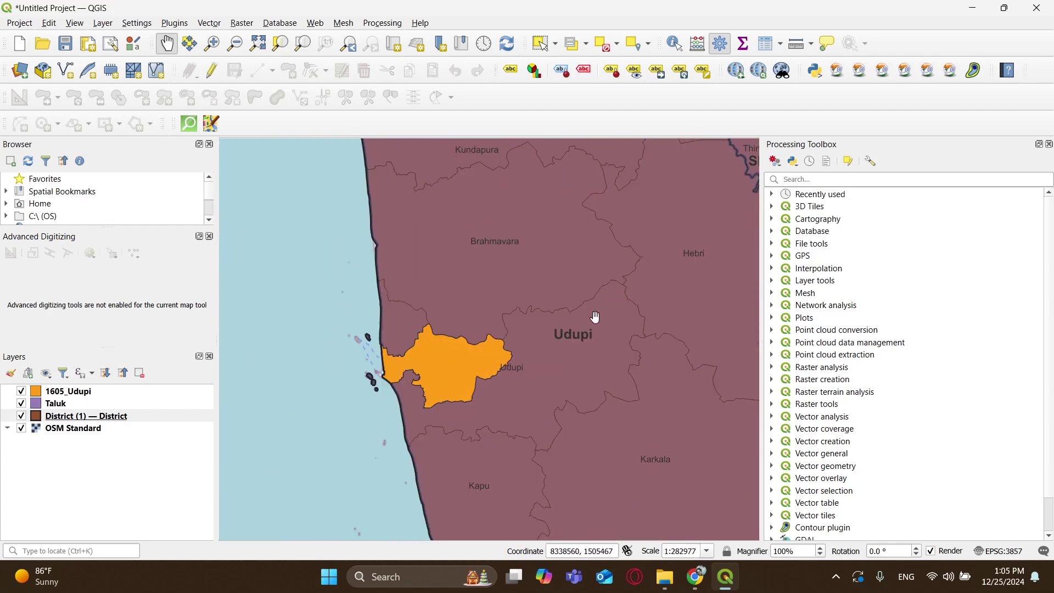
# Hide the District layer, centre the Udupi polygon, and select the 1605_Udupi layer.
pyautogui.scroll(-1, 479, 316)
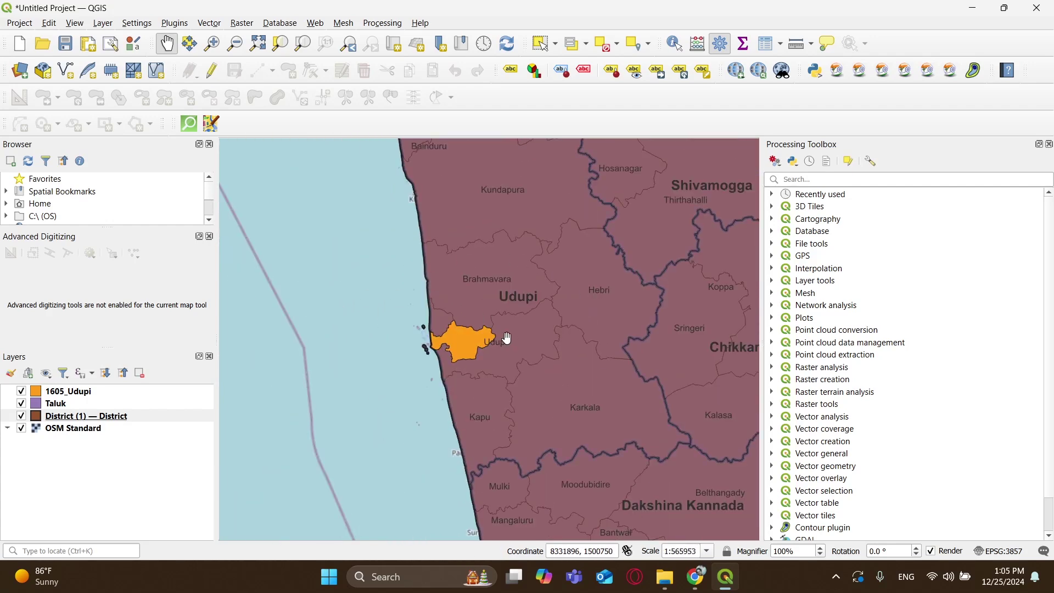
pyautogui.click(22, 416)
pyautogui.scroll(2, 491, 344)
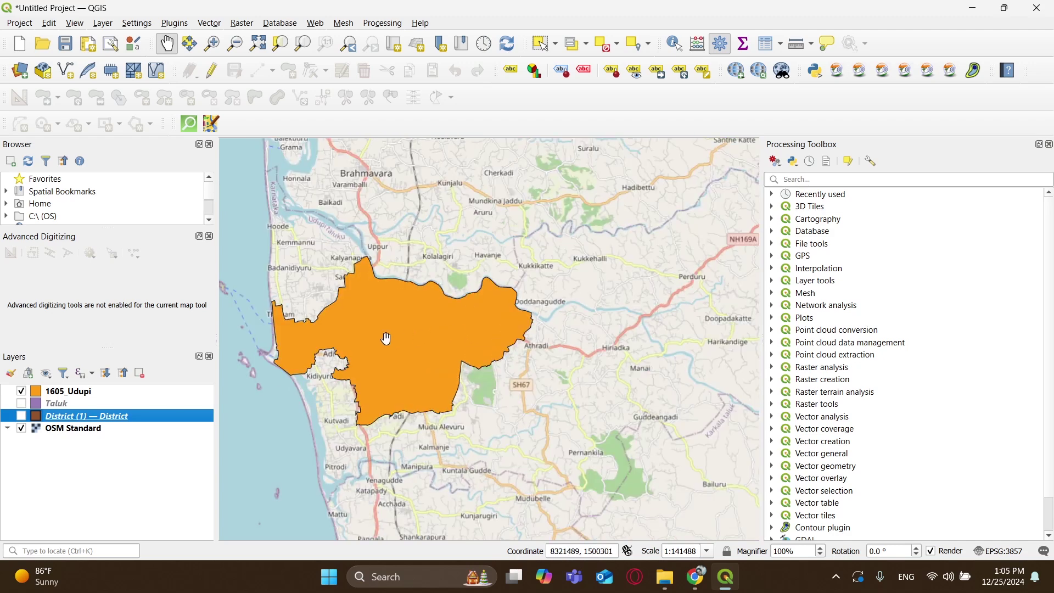
pyautogui.moveTo(373, 335); pyautogui.dragTo(478, 350)
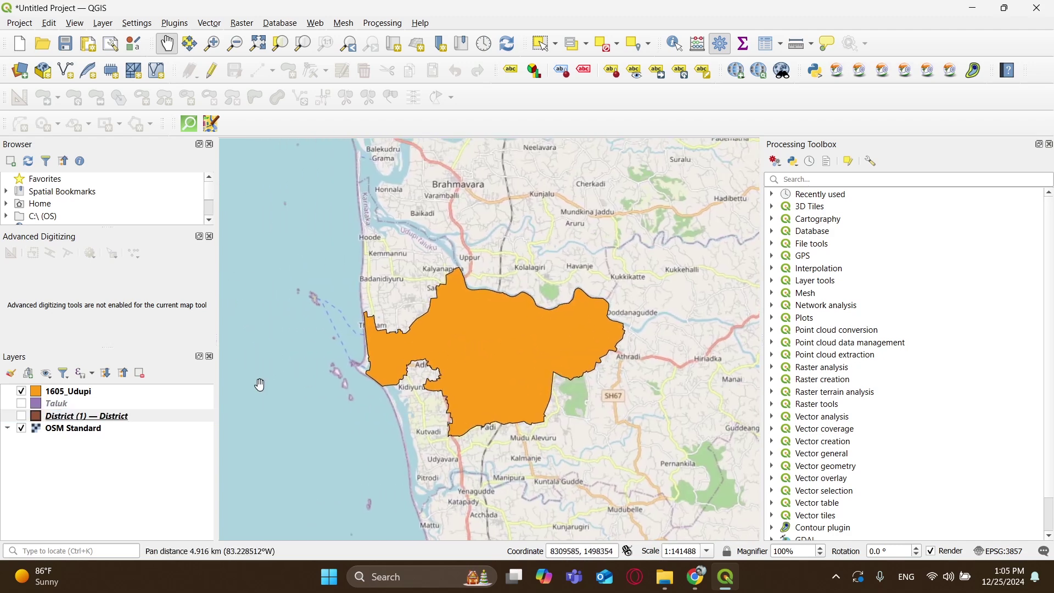
pyautogui.click(75, 392)
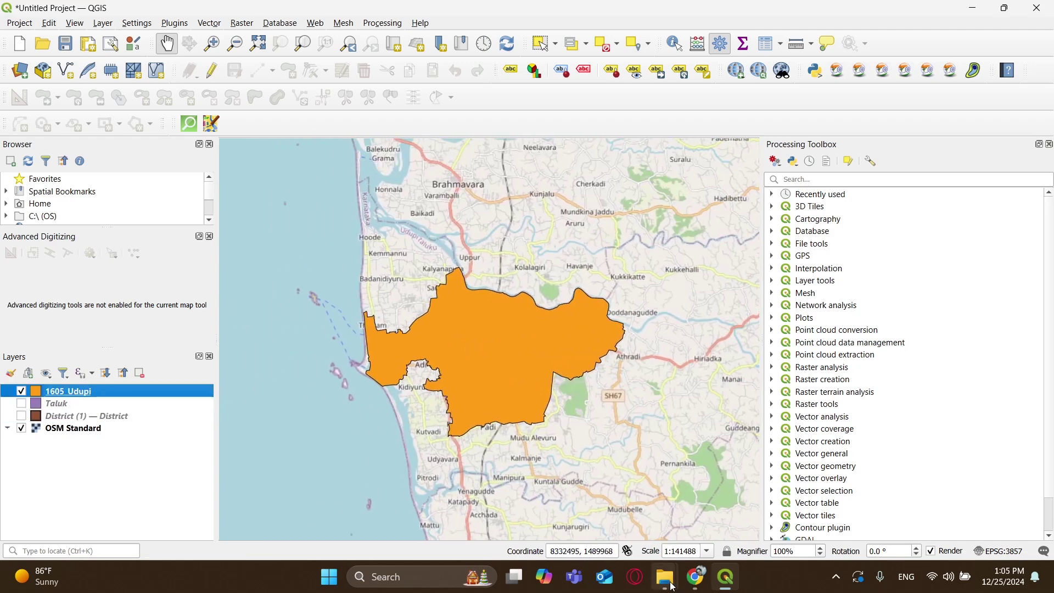
# Open the 1605_Udupi folder under Shapefiles in File Explorer and review its files.
pyautogui.moveTo(664, 576)
pyautogui.click(642, 510)
pyautogui.click(298, 41)
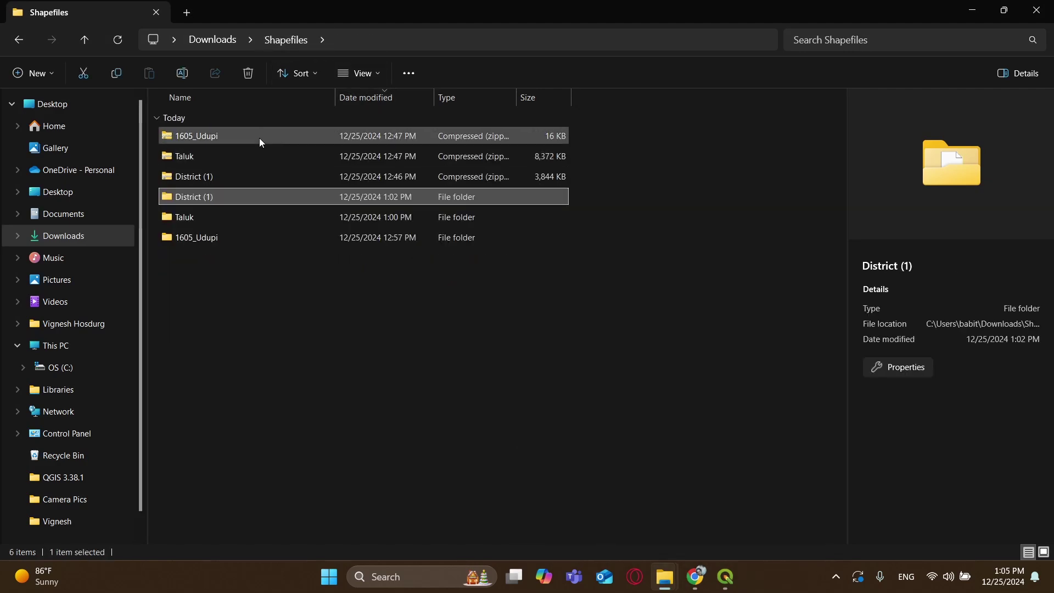
pyautogui.click(247, 237)
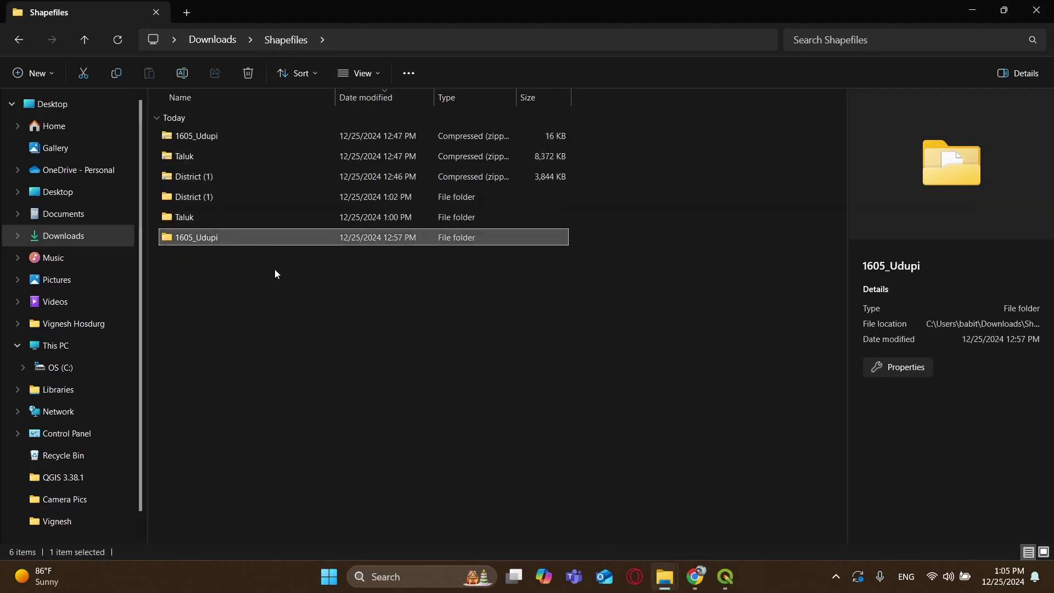
pyautogui.doubleClick(271, 238)
pyautogui.hotkey('ctrl', 'a')
pyautogui.click(548, 329)
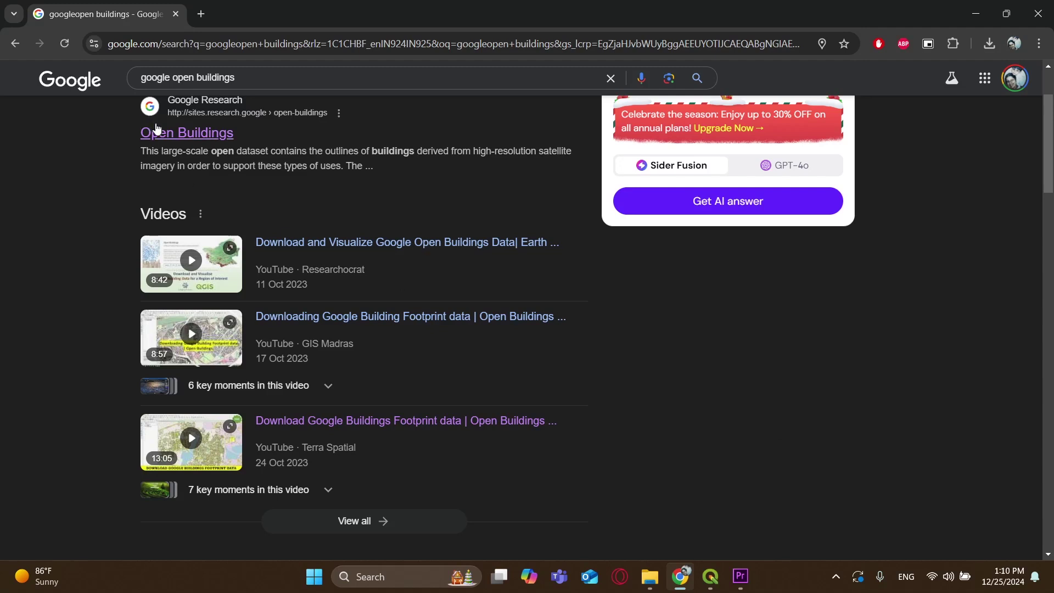
# Open Google Research's Open Buildings page, read the dataset description, and jump to the explore-the-data map legend.
pyautogui.click(162, 137)
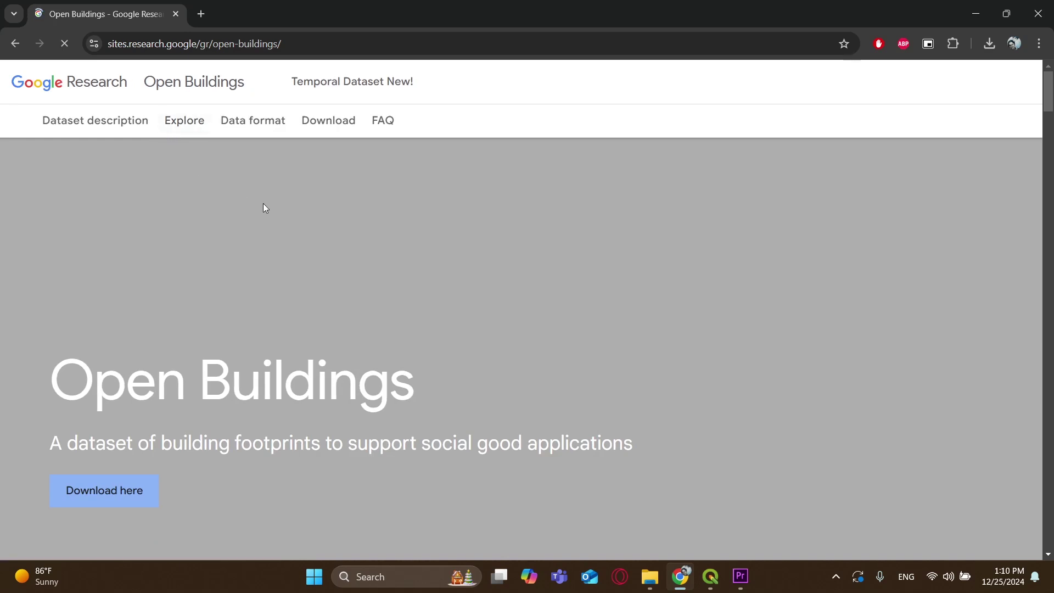
pyautogui.scroll(-1, 265, 208)
pyautogui.scroll(1, 263, 207)
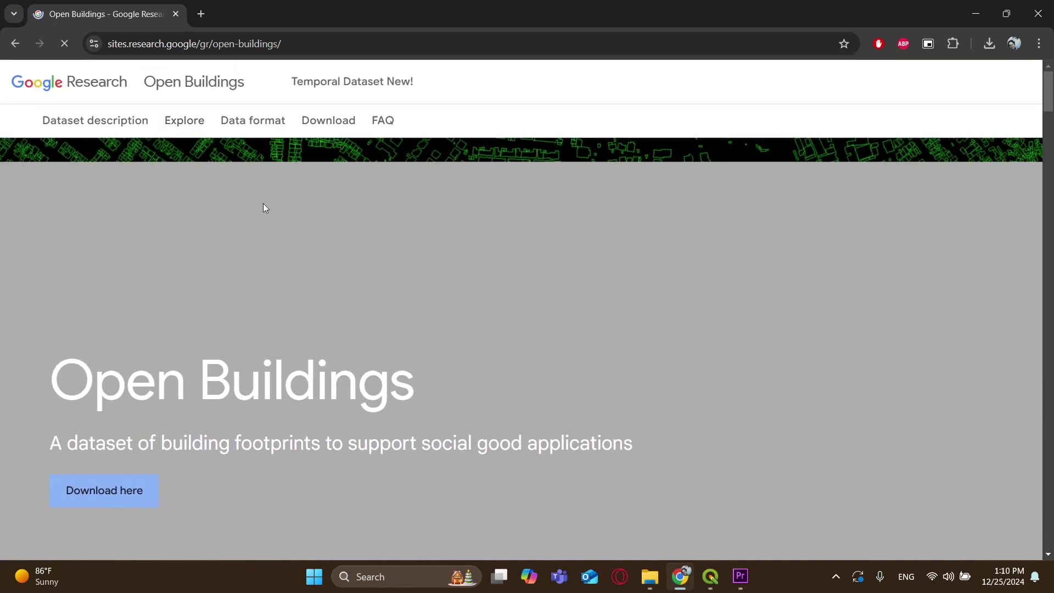
pyautogui.scroll(-6, 264, 207)
pyautogui.scroll(-10, 263, 206)
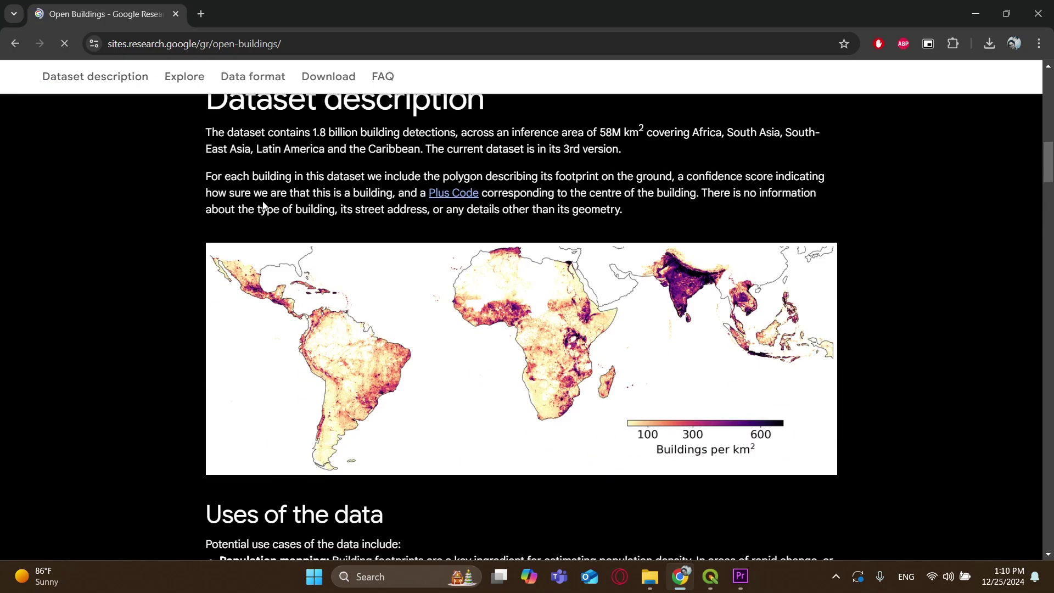
pyautogui.scroll(-15, 263, 207)
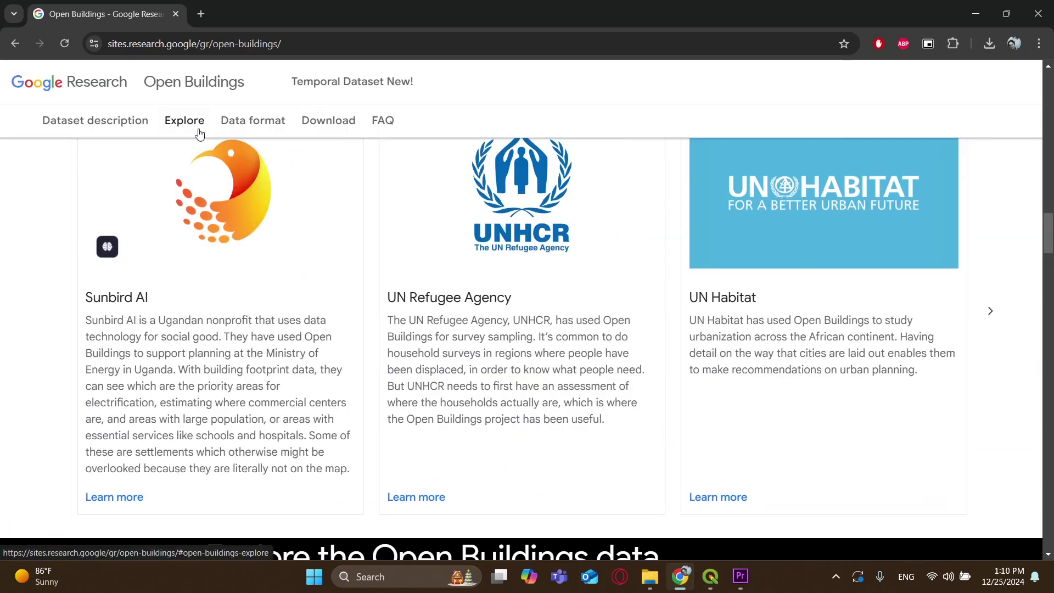
pyautogui.click(200, 131)
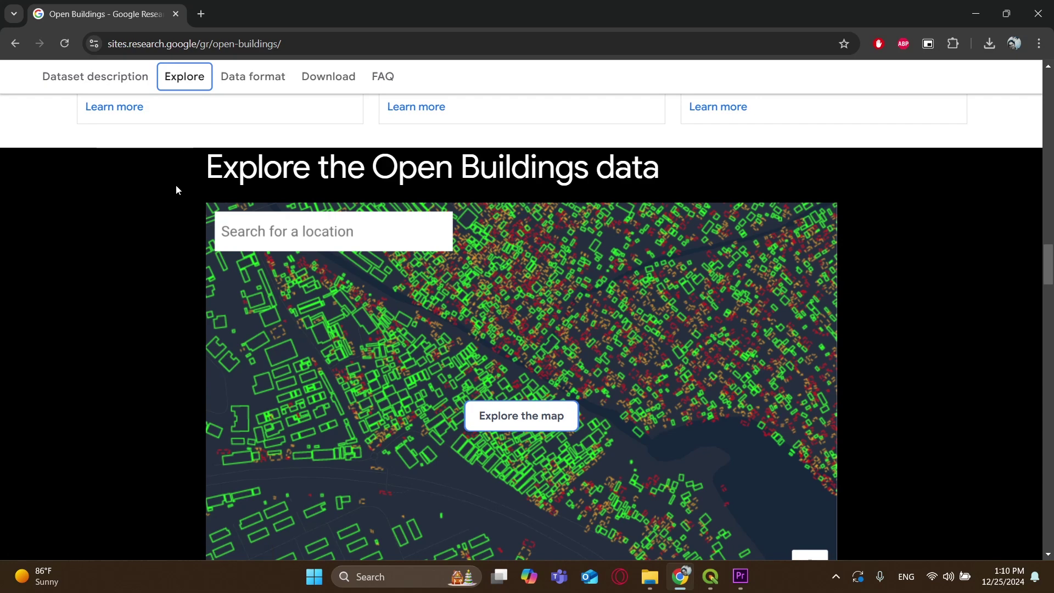
pyautogui.scroll(-6, 176, 185)
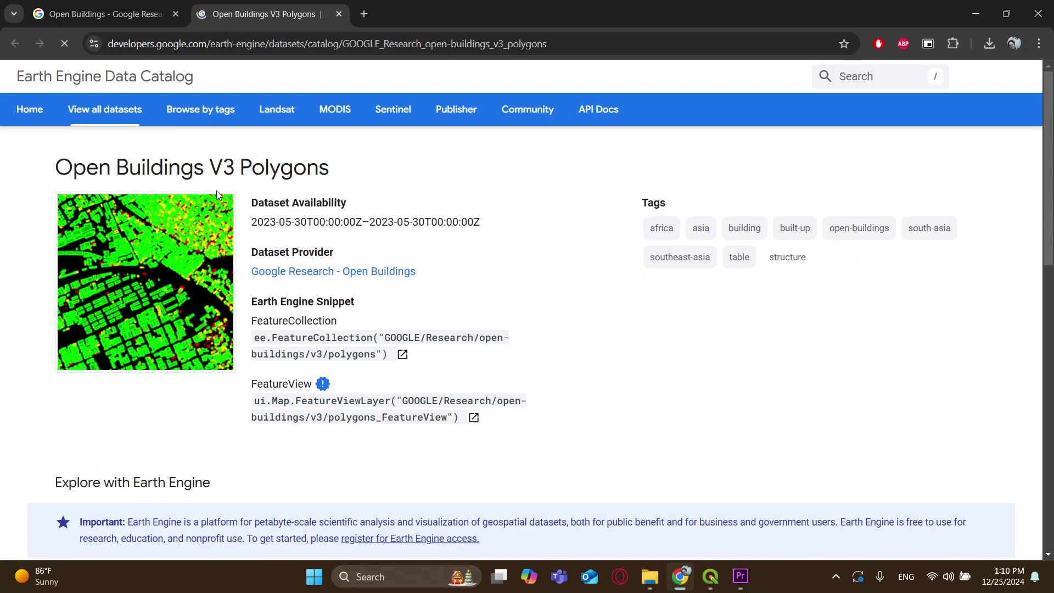
# Scroll the Open Buildings V3 Polygons catalog page and sign in to the Code Editor with the chosen Google account.
pyautogui.scroll(-2, 218, 194)
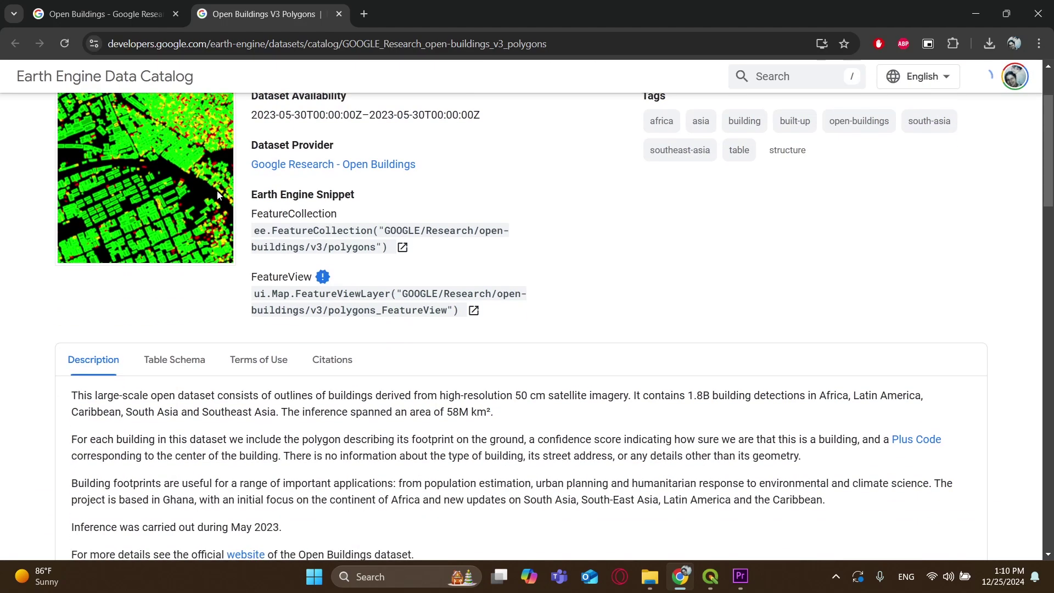
pyautogui.scroll(-9, 218, 193)
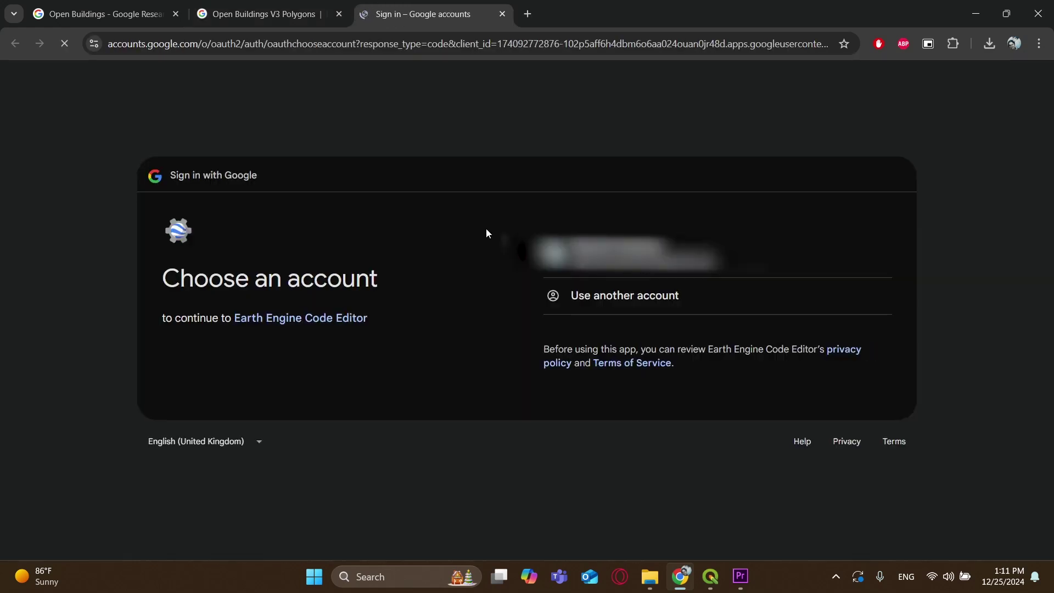
pyautogui.click(620, 253)
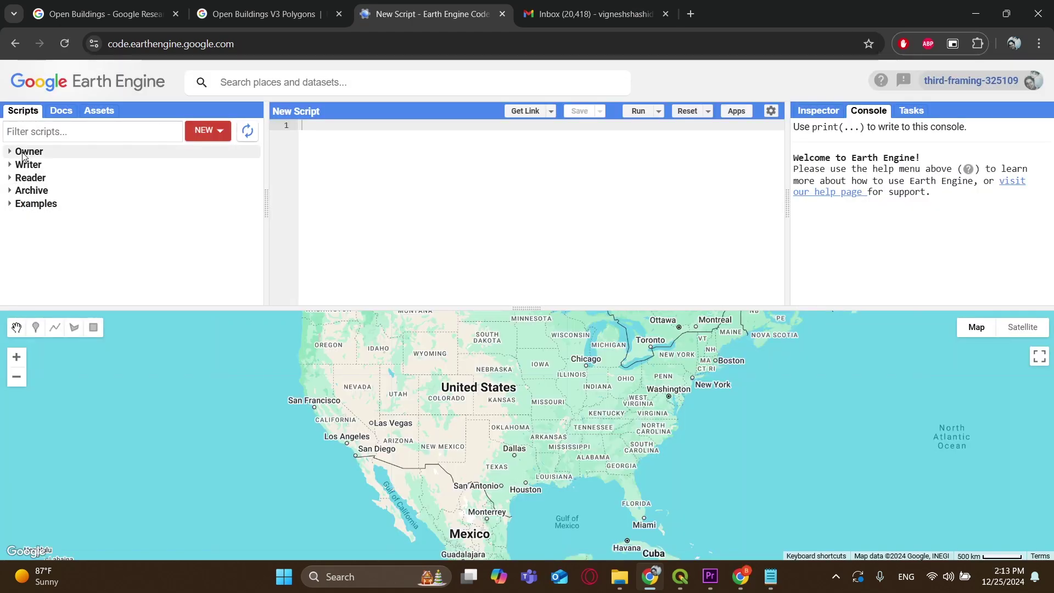
# Create a new script repository named building.
pyautogui.click(12, 154)
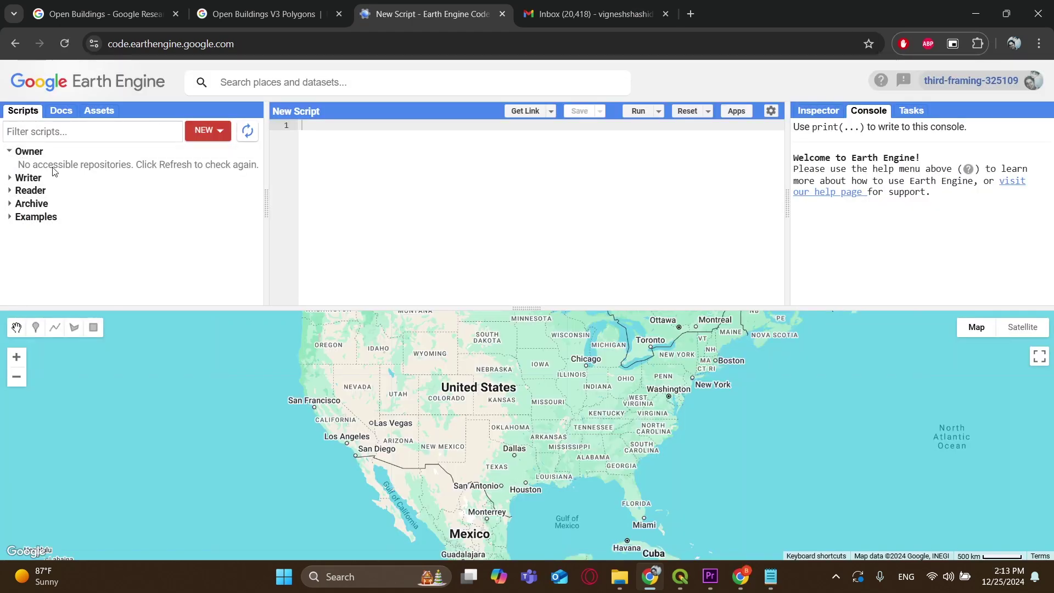
pyautogui.click(218, 133)
pyautogui.click(225, 156)
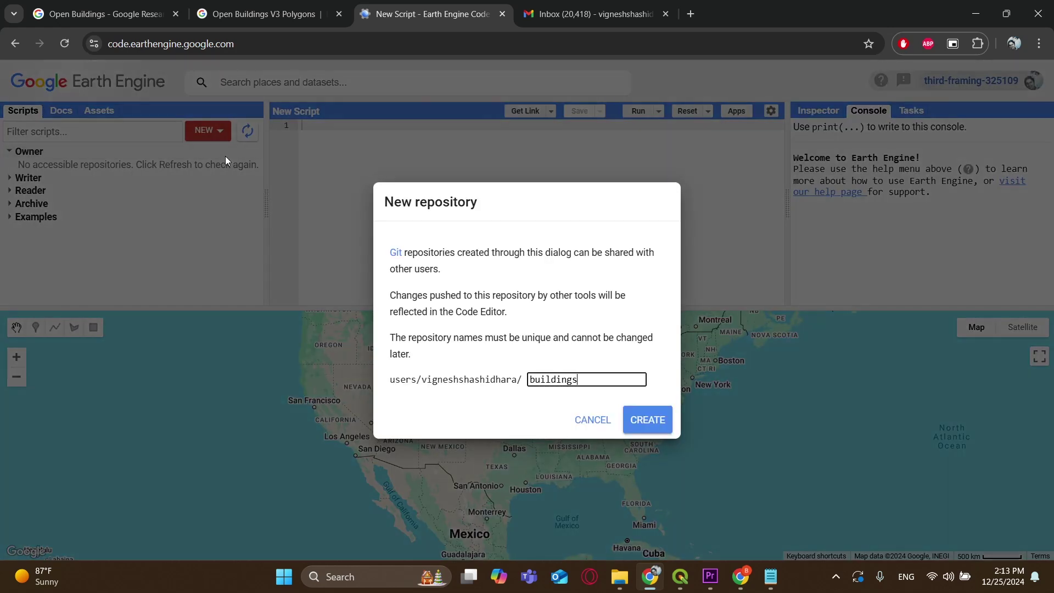
pyautogui.click(654, 427)
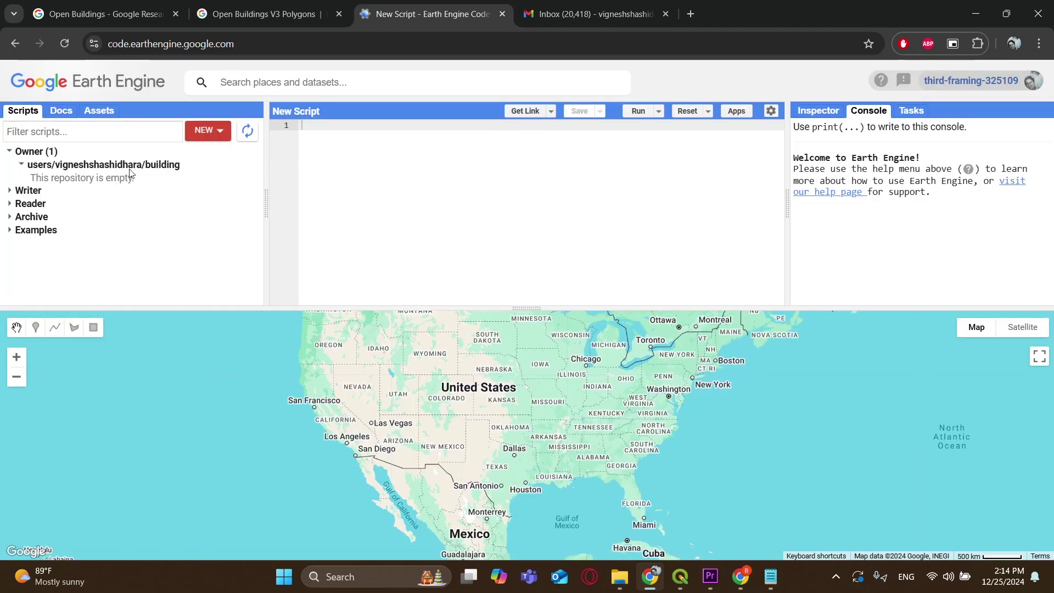
# Create a new script file named GoogleBuildings in the building repository.
pyautogui.click(205, 136)
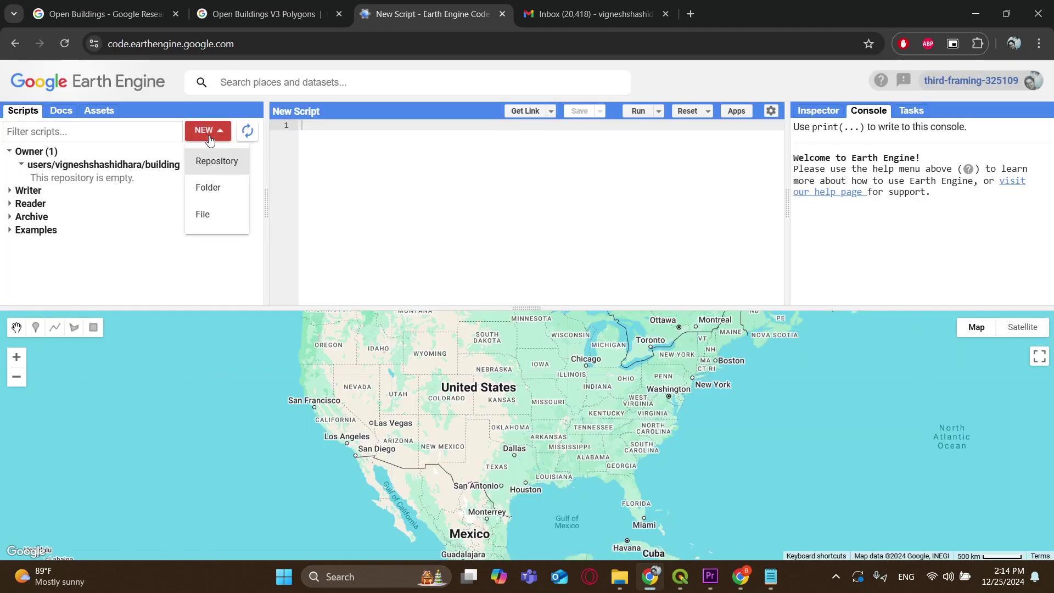
pyautogui.click(215, 216)
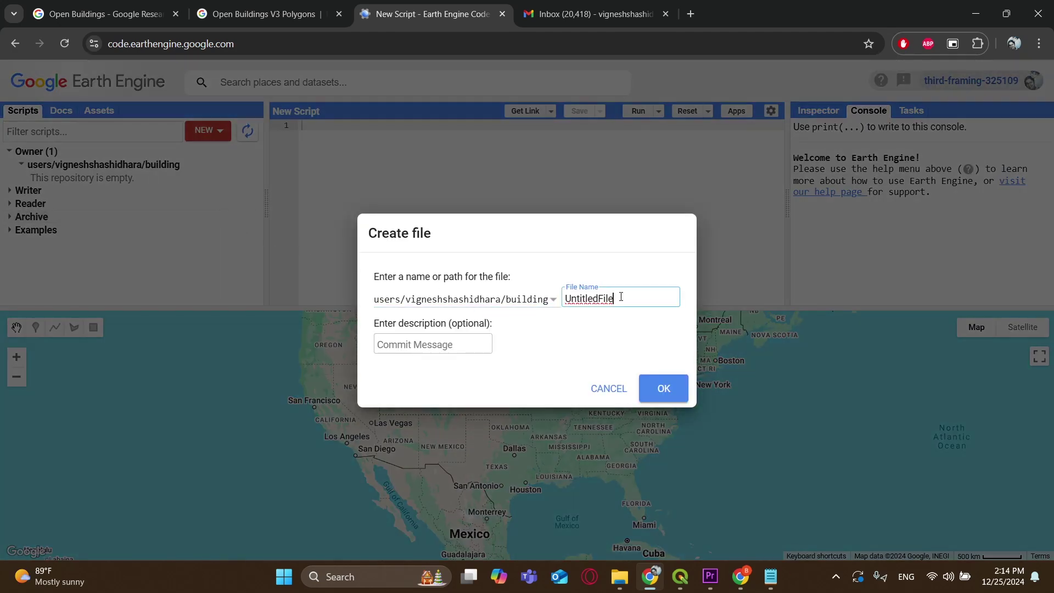
pyautogui.moveTo(620, 297); pyautogui.dragTo(567, 298)
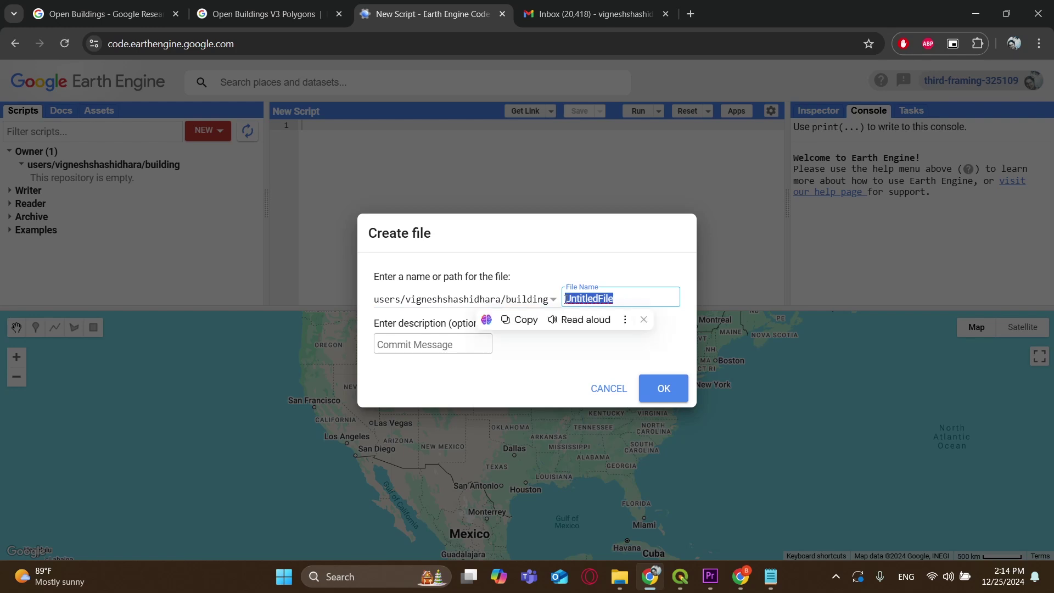
pyautogui.write('GoogleBuildings')
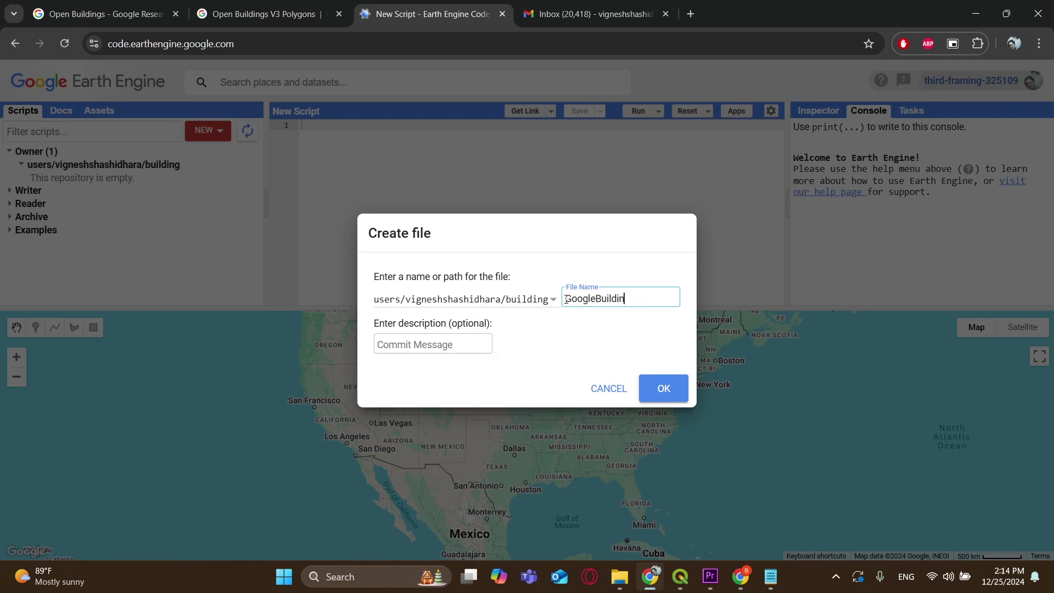
pyautogui.click(664, 386)
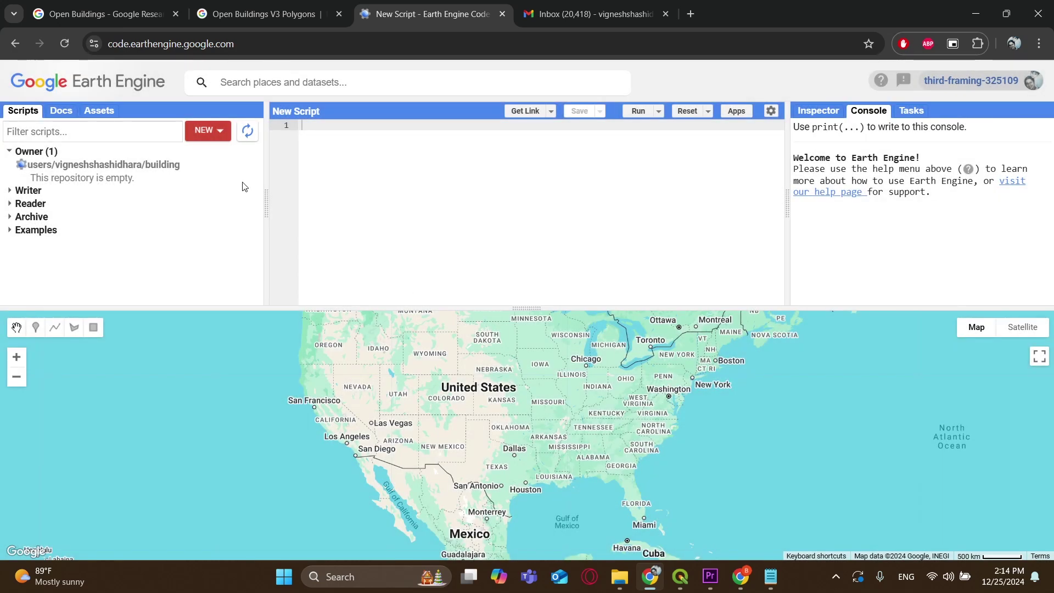
# Start a new Shape files table upload under Assets and enter the asset name.
pyautogui.click(82, 179)
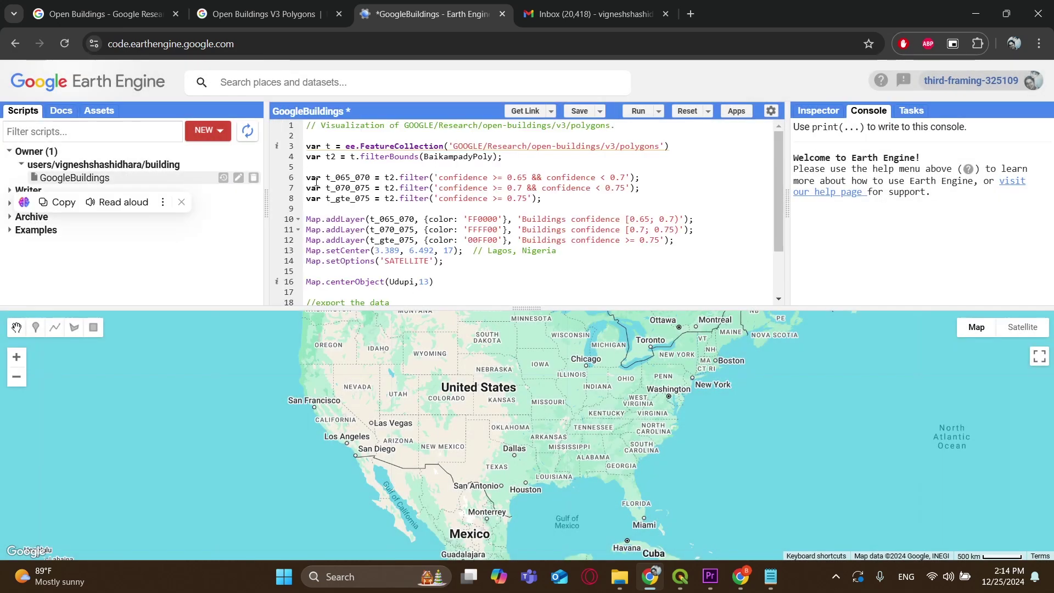
pyautogui.click(99, 111)
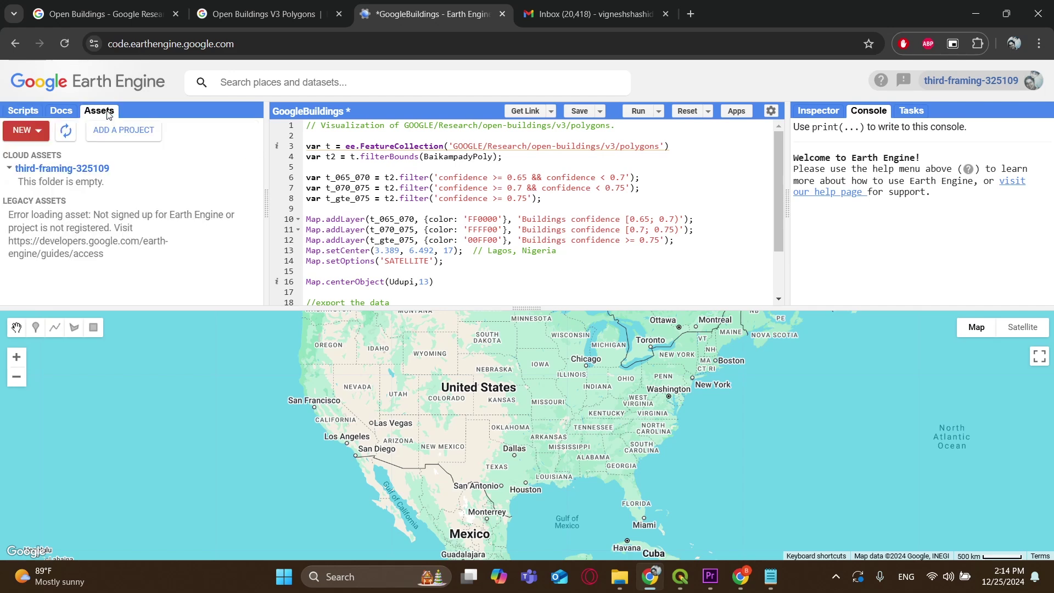
pyautogui.click(31, 134)
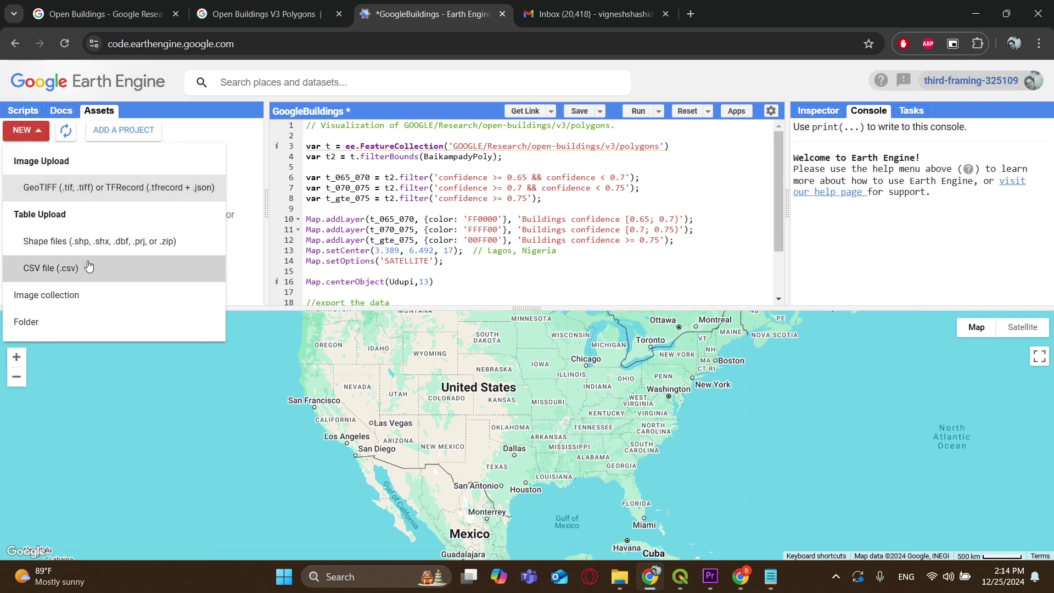
pyautogui.click(86, 242)
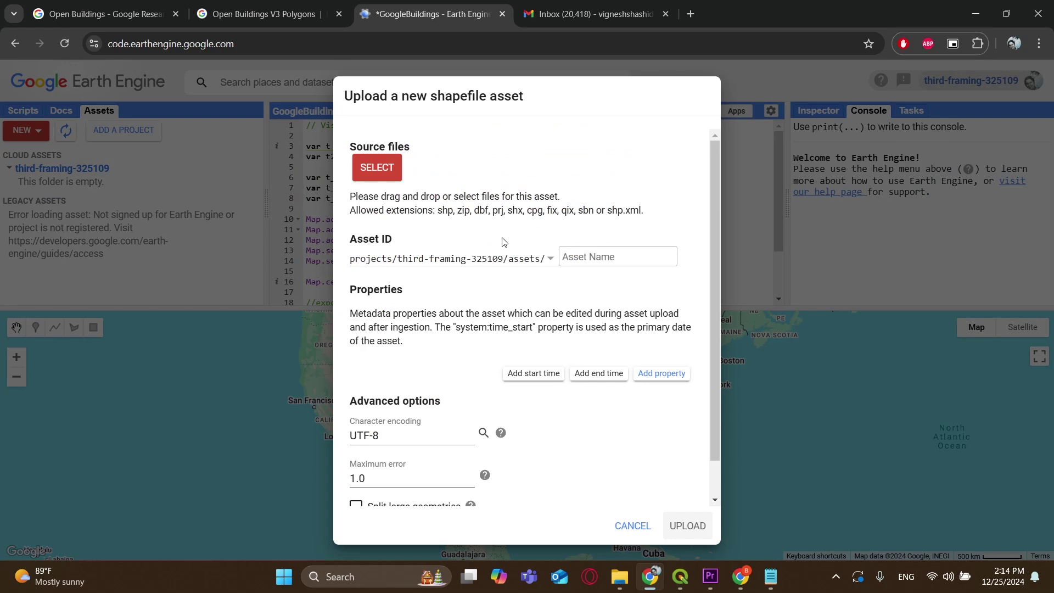
pyautogui.click(591, 255)
pyautogui.write('U')
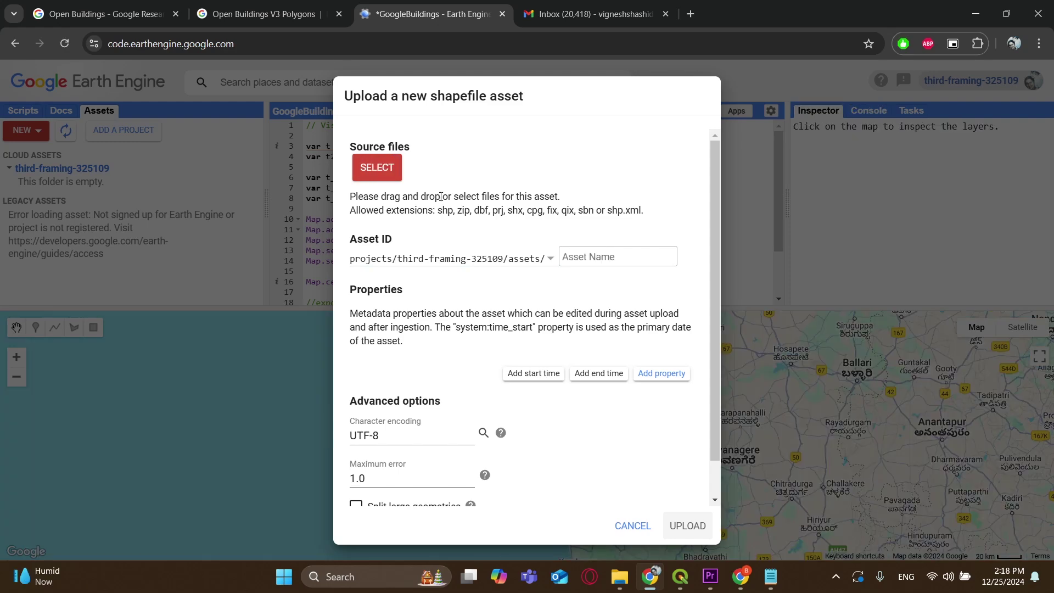
# Upload all 1605_Udupi shapefile parts except the Illustrator file, then check the ingest task's details.
pyautogui.click(379, 172)
pyautogui.click(363, 161)
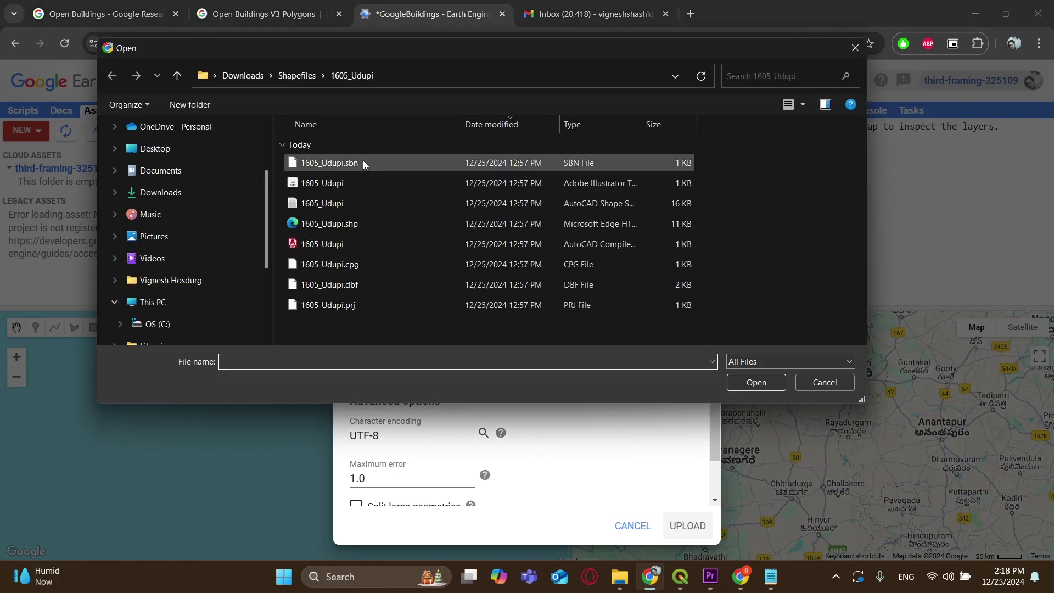
pyautogui.keyDown('shift'); pyautogui.click(397, 305); pyautogui.keyUp('shift')
pyautogui.keyDown('ctrl'); pyautogui.click(372, 184); pyautogui.keyUp('ctrl')
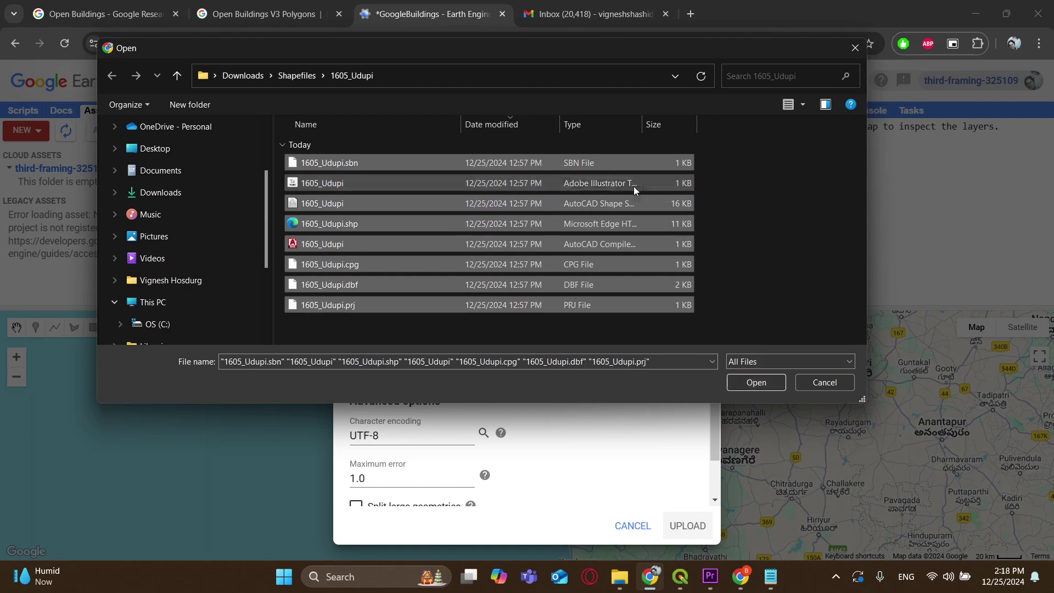
pyautogui.click(742, 389)
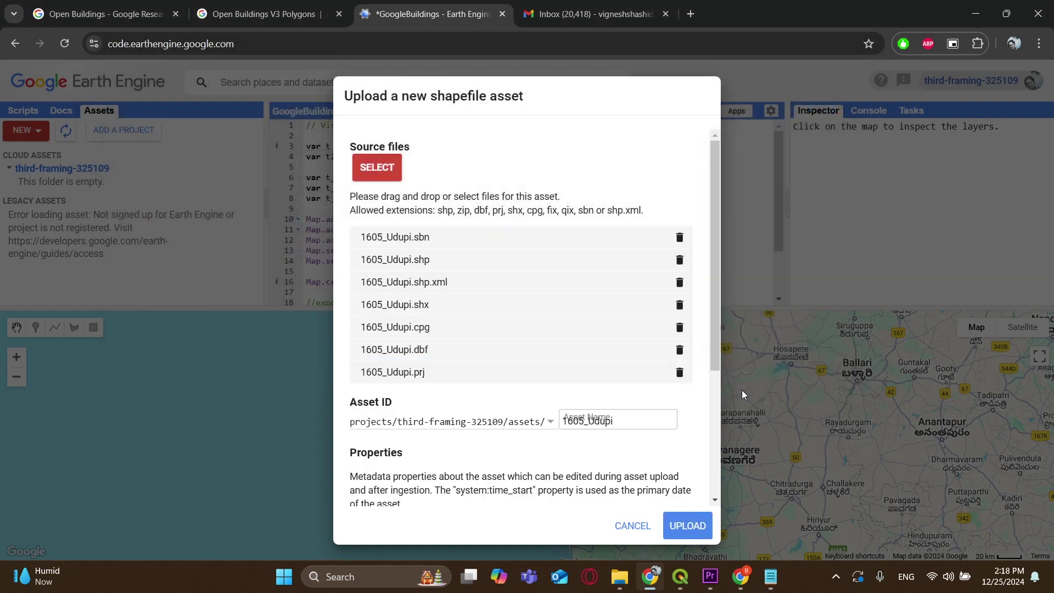
pyautogui.click(694, 532)
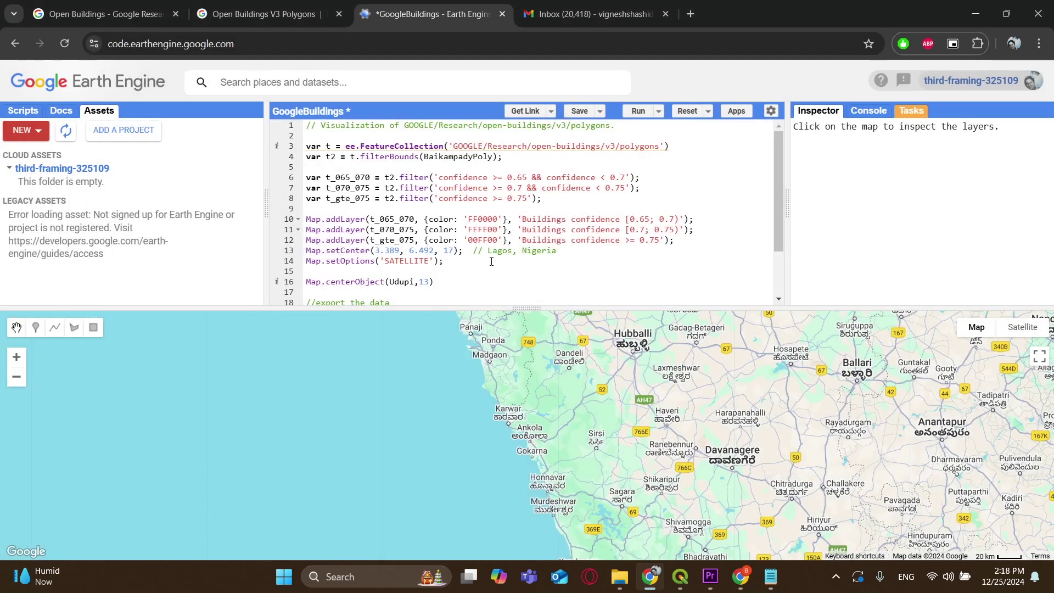
pyautogui.click(909, 108)
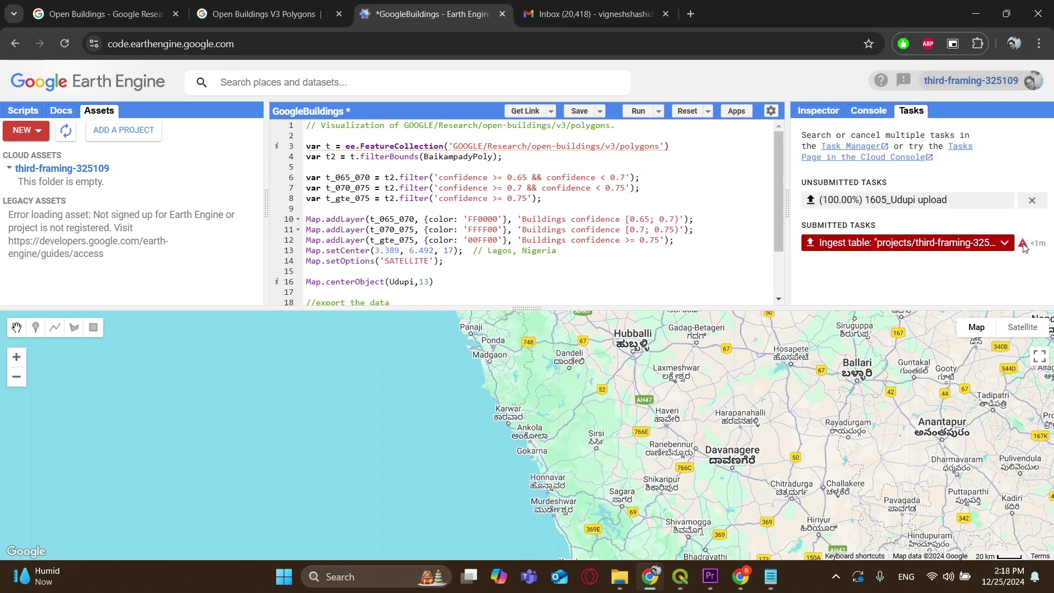
pyautogui.click(1005, 200)
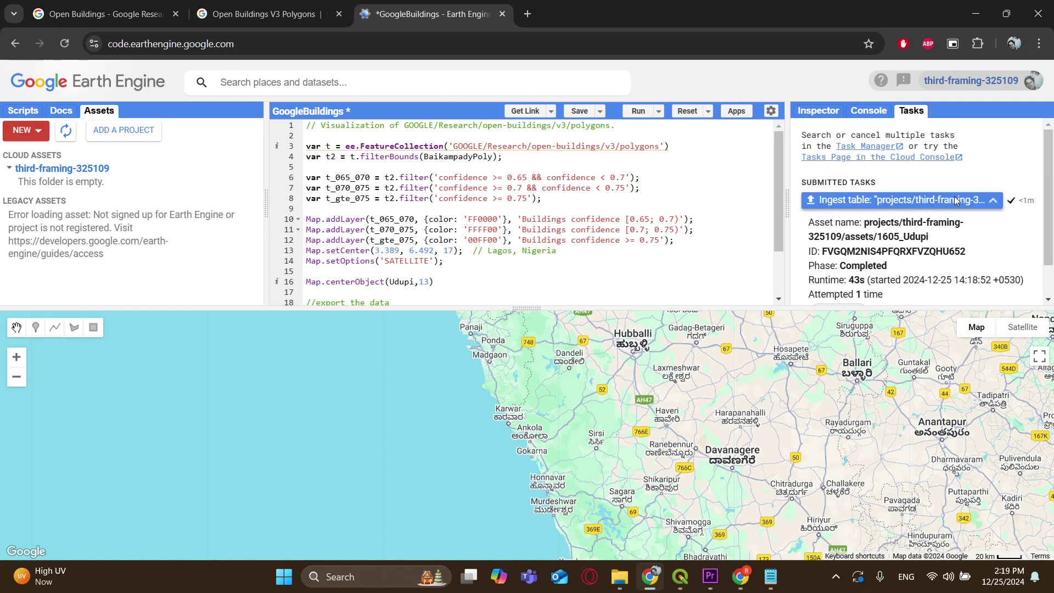
# Open the uploaded 1605_Udupi asset's details, showing one feature of 16.8KB.
pyautogui.click(978, 201)
pyautogui.click(978, 201)
pyautogui.scroll(-1, 852, 266)
pyautogui.click(852, 269)
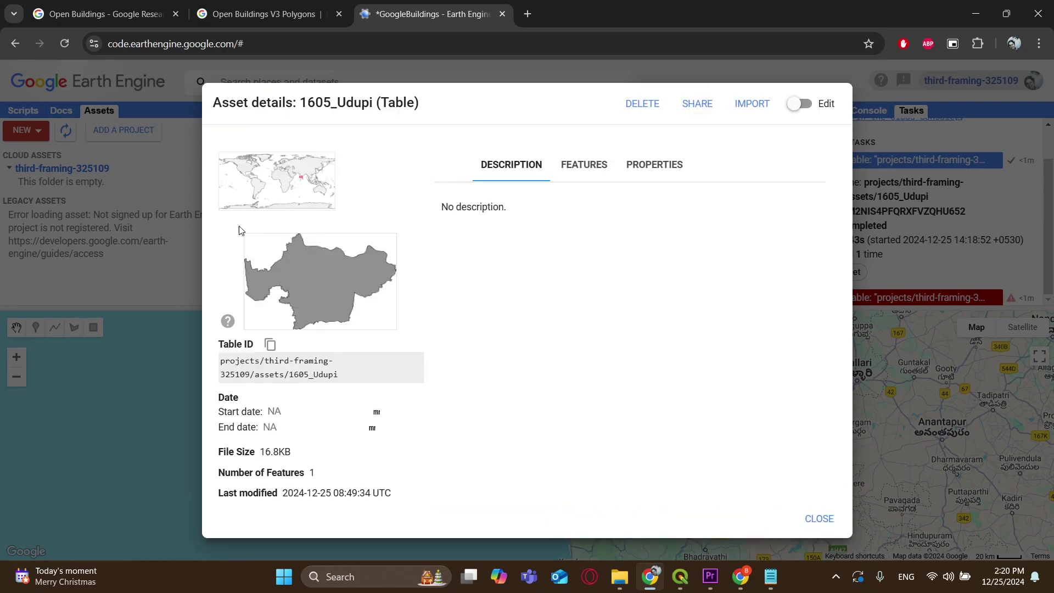
# Compare the asset against the Udupi boundary in QGIS, then reload the Code Editor page.
pyautogui.click(682, 577)
pyautogui.click(682, 578)
pyautogui.click(681, 578)
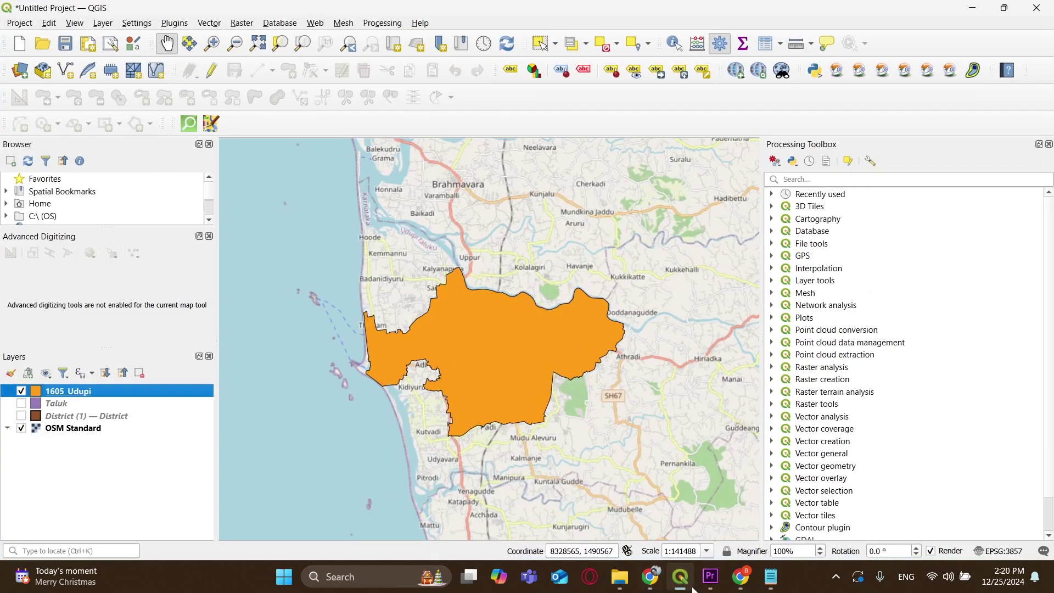
pyautogui.click(686, 586)
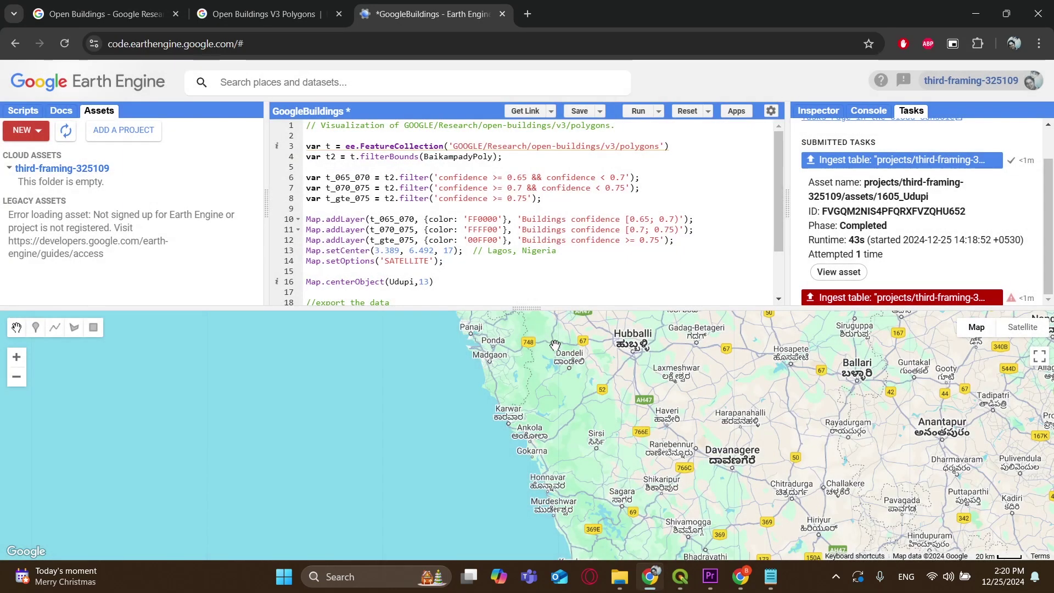
pyautogui.click(61, 47)
# Confirm the reload, verify 1605_Udupi appears in Assets, and reopen the GoogleBuildings script.
pyautogui.click(599, 137)
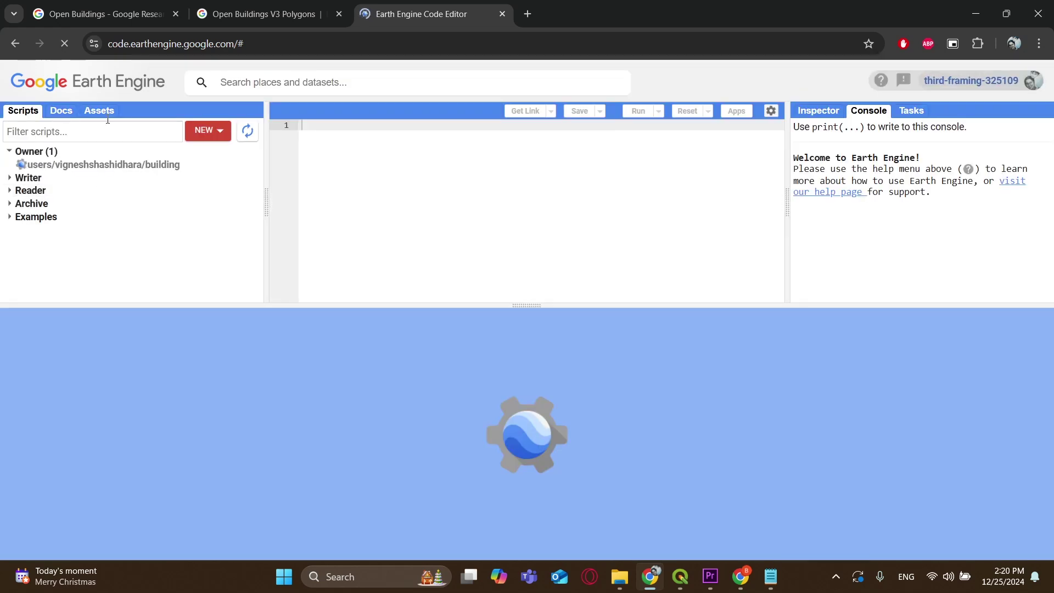
pyautogui.click(101, 111)
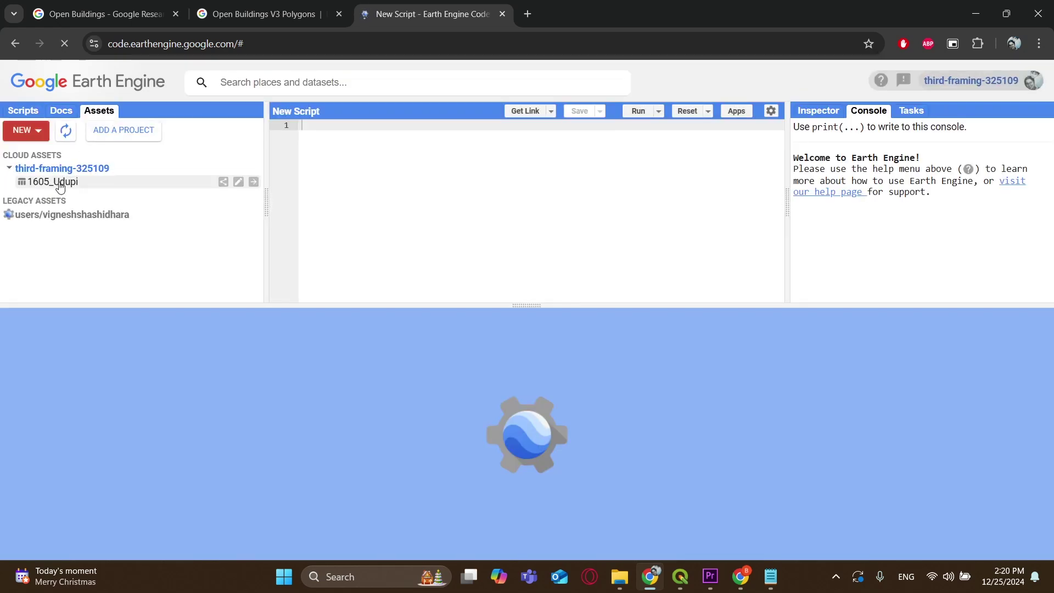
pyautogui.click(22, 111)
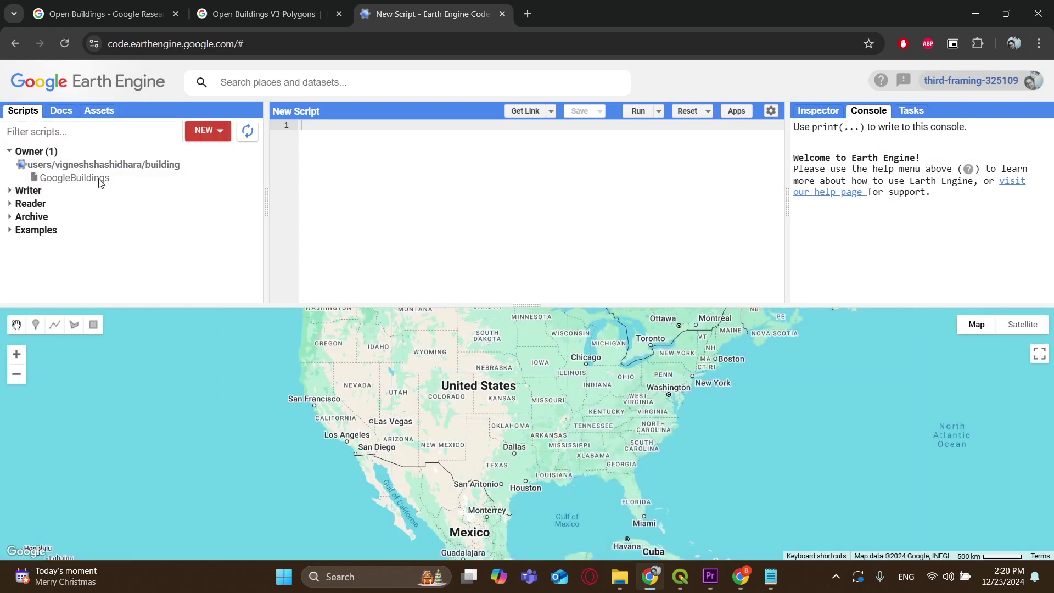
pyautogui.click(82, 179)
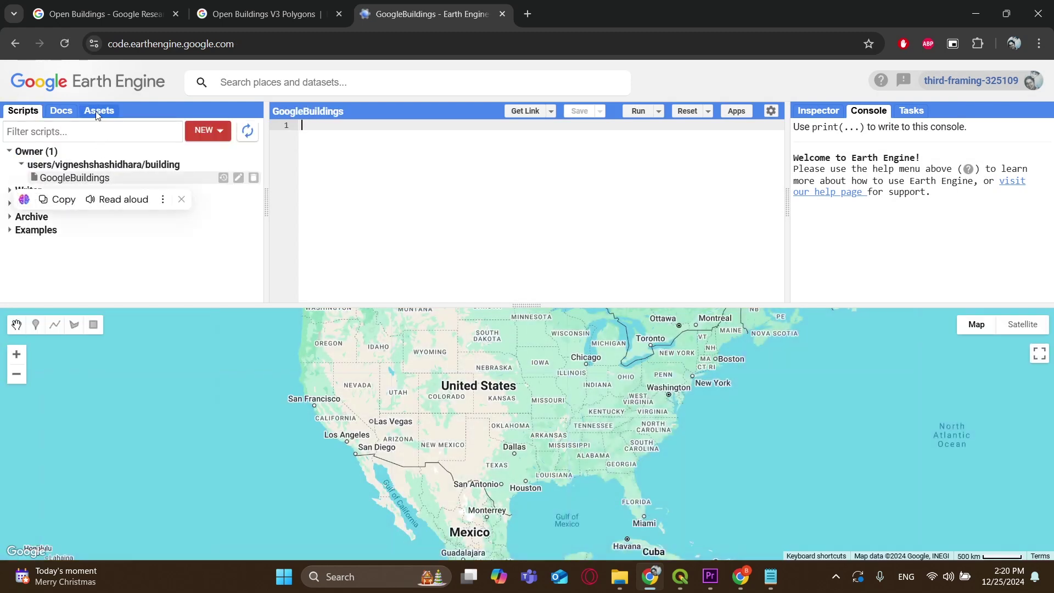
pyautogui.click(106, 182)
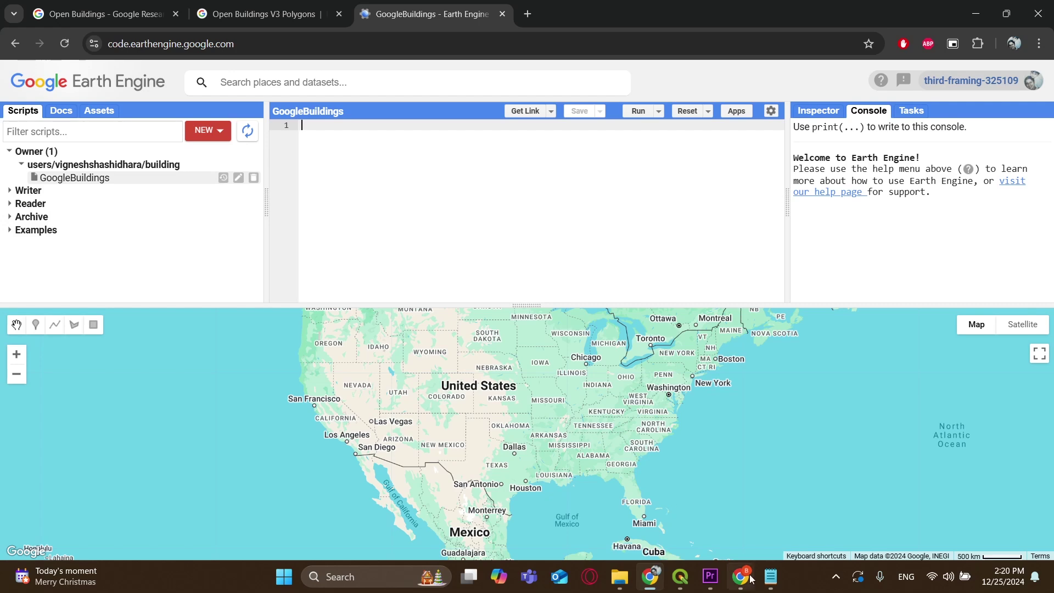
# Copy the saved Visualization script's text and paste it into GoogleBuildings.
pyautogui.click(771, 576)
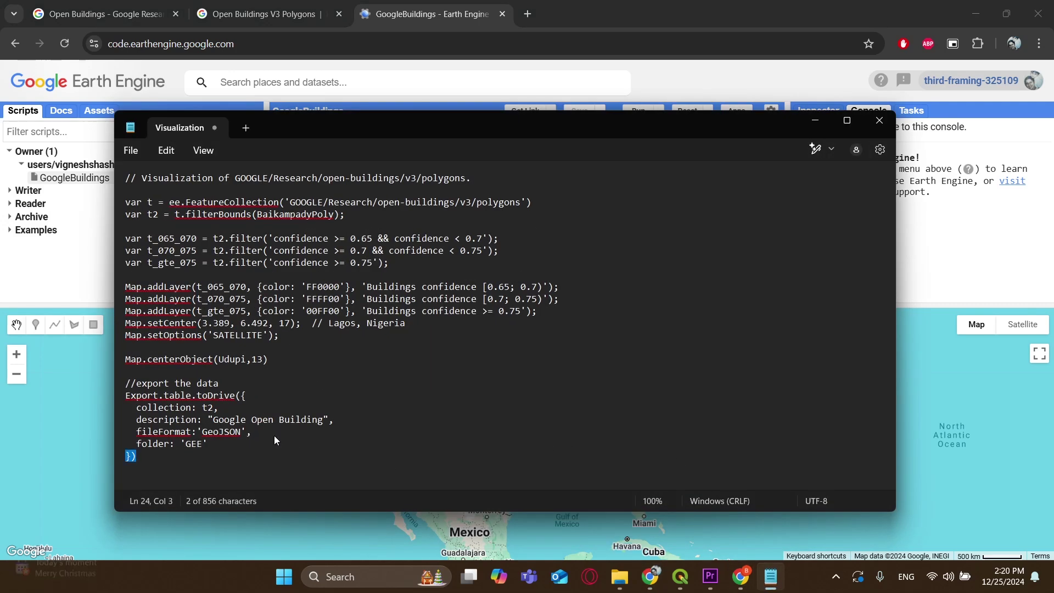
pyautogui.moveTo(131, 454); pyautogui.dragTo(126, 182)
pyautogui.hotkey('ctrl', 'c')
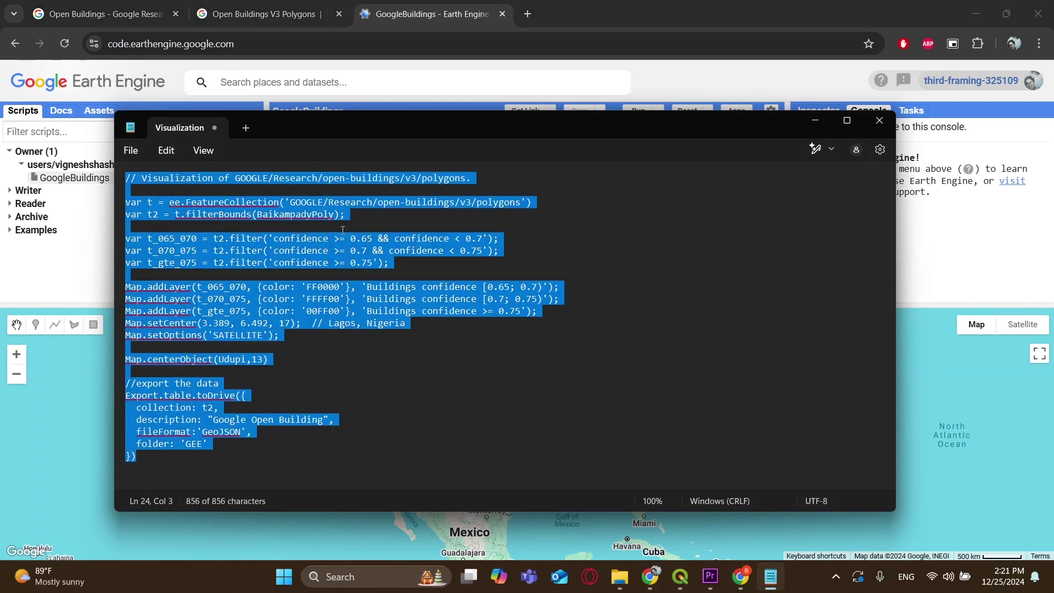
pyautogui.click(819, 122)
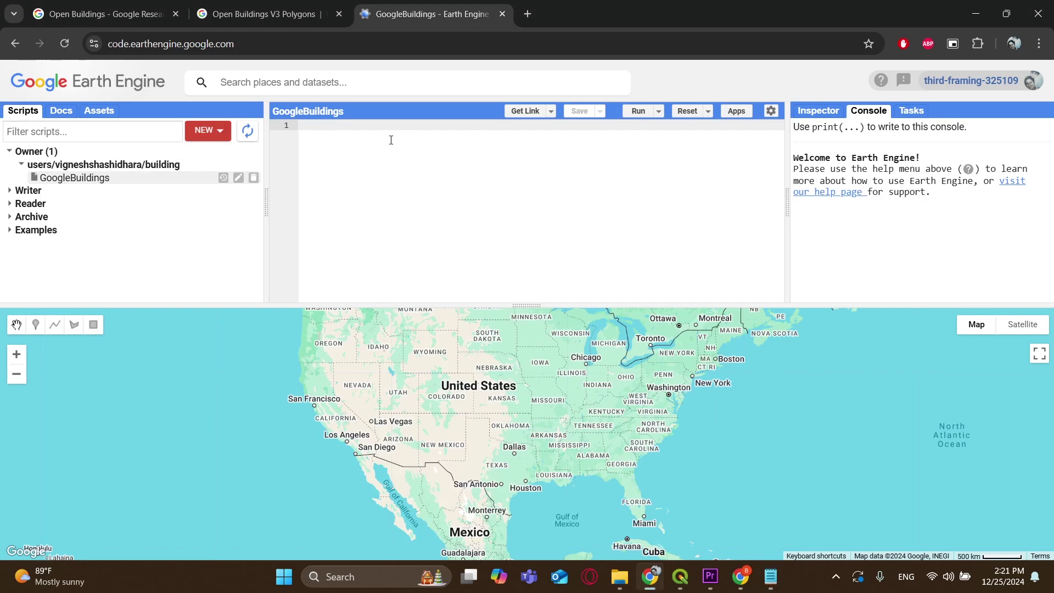
pyautogui.hotkey('ctrl', 'v')
pyautogui.scroll(3, 424, 184)
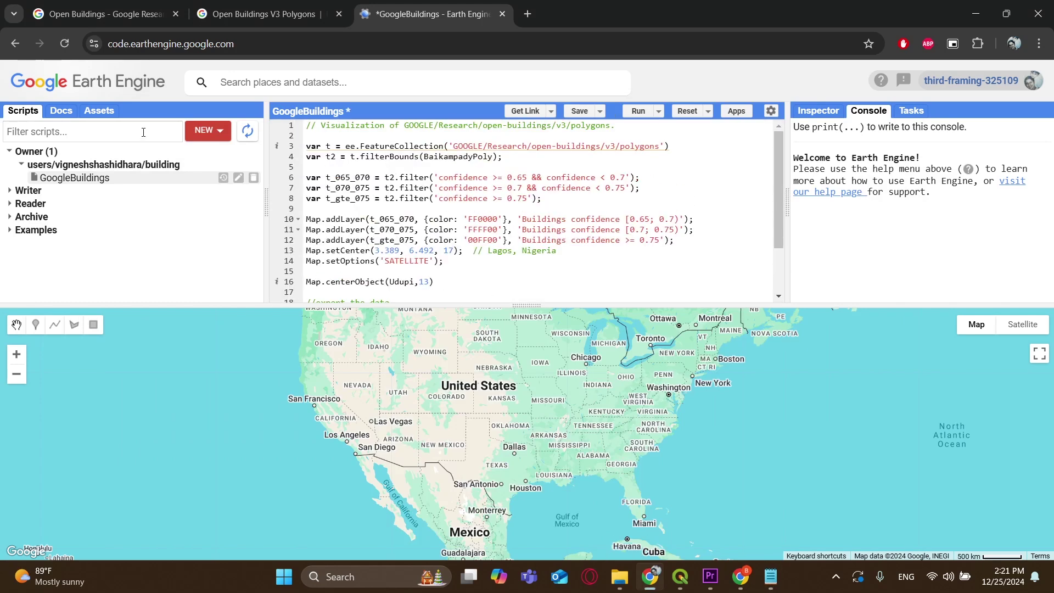
pyautogui.click(93, 117)
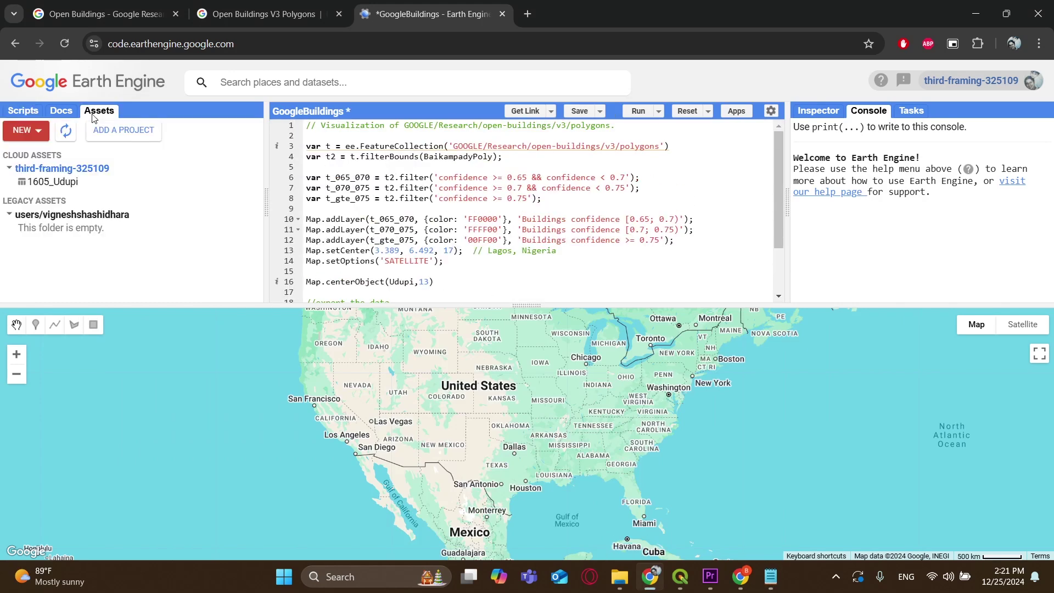
# Import the 1605_Udupi asset and rename the import to Udupi.
pyautogui.moveTo(236, 182)
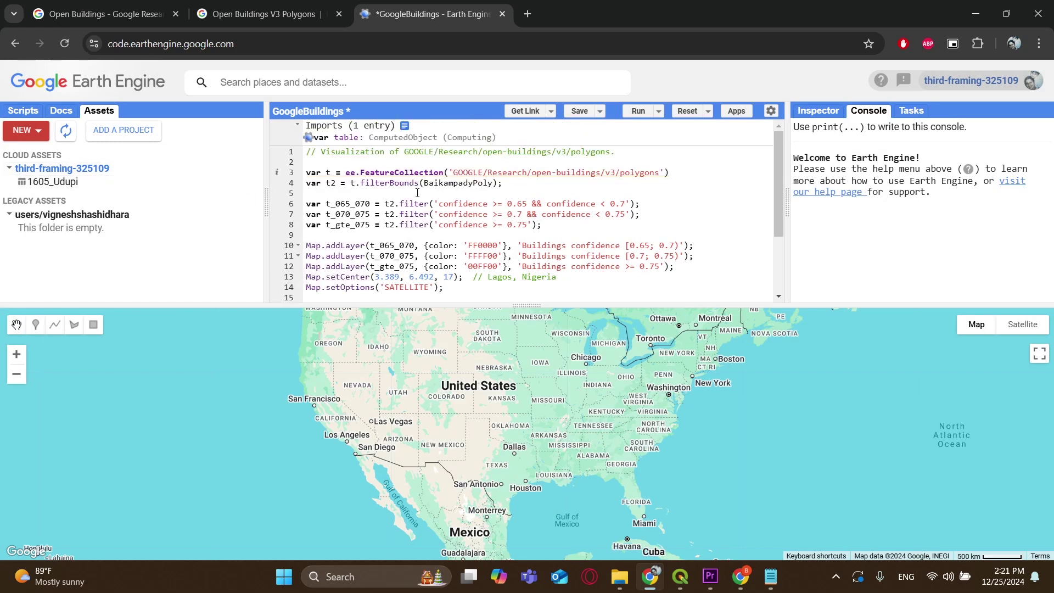
pyautogui.doubleClick(360, 137)
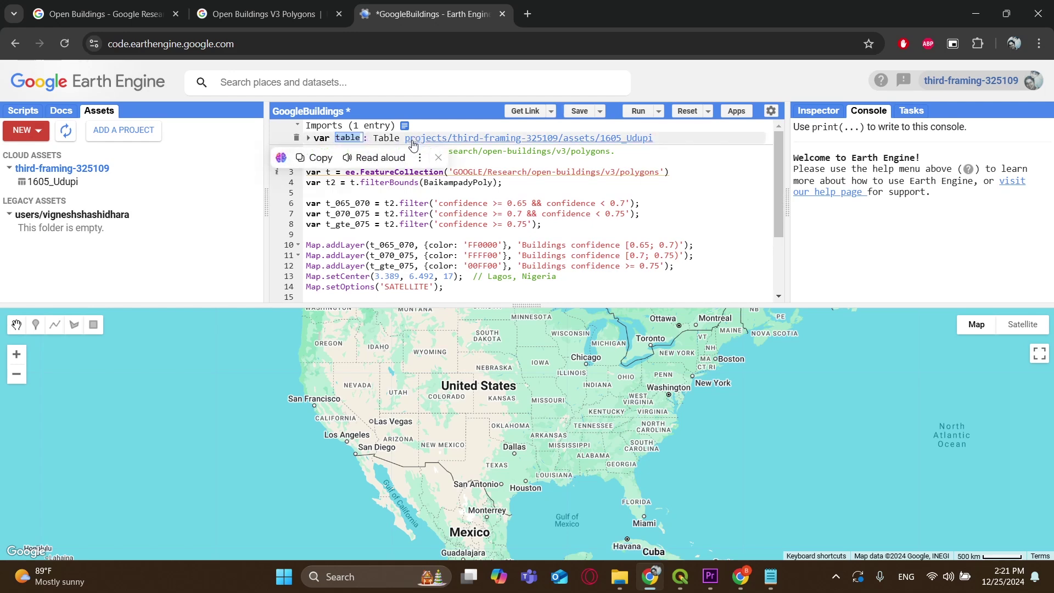
pyautogui.write('U')
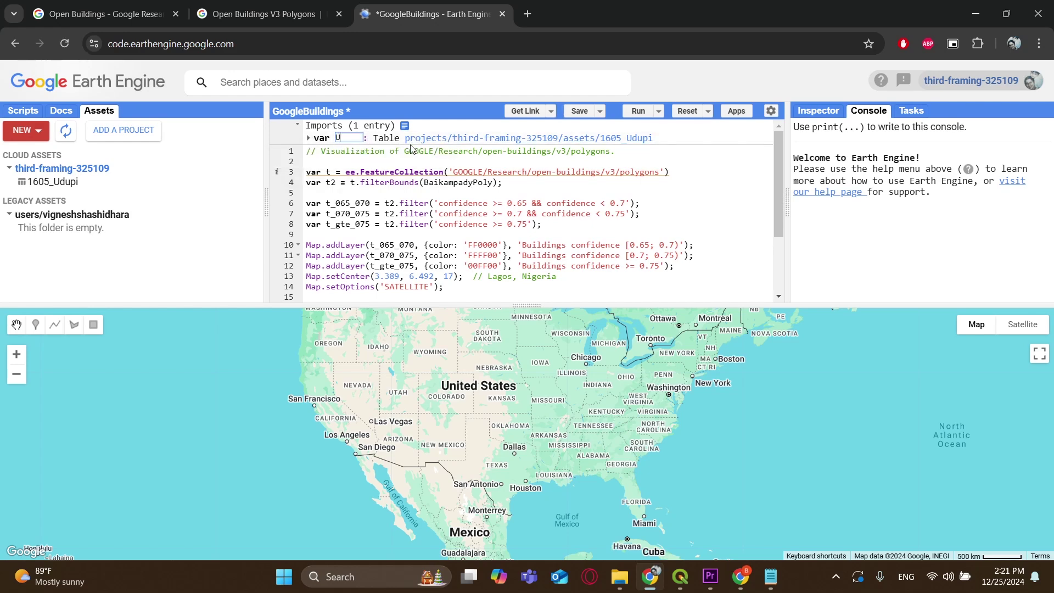
pyautogui.write('dupi')
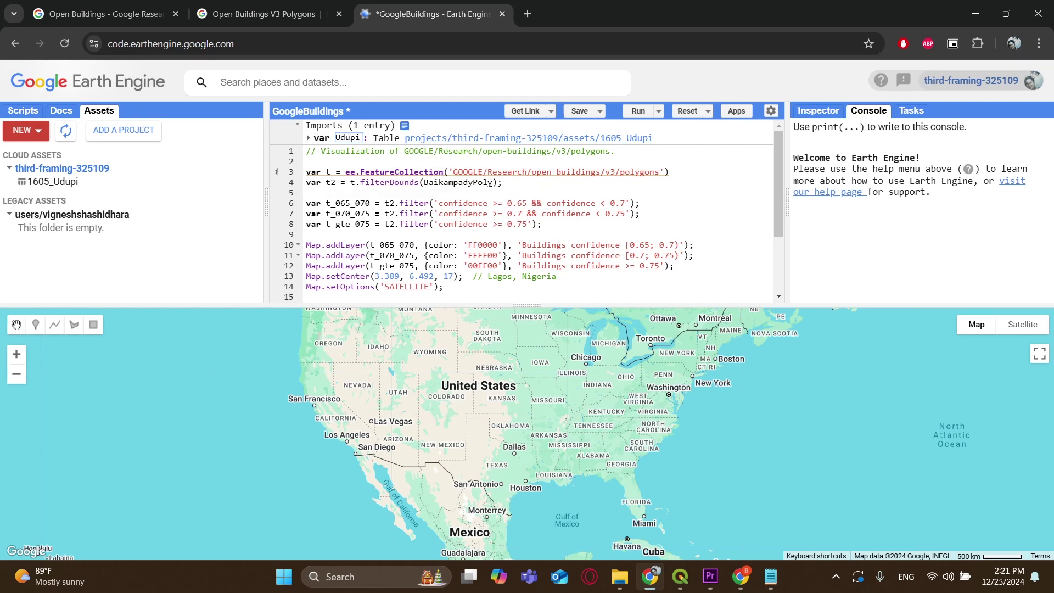
# Replace BaikampadyPoly with Udupi in filterBounds, confirm centerObject uses Udupi, and run the script.
pyautogui.moveTo(492, 183); pyautogui.dragTo(424, 183)
pyautogui.write('U')
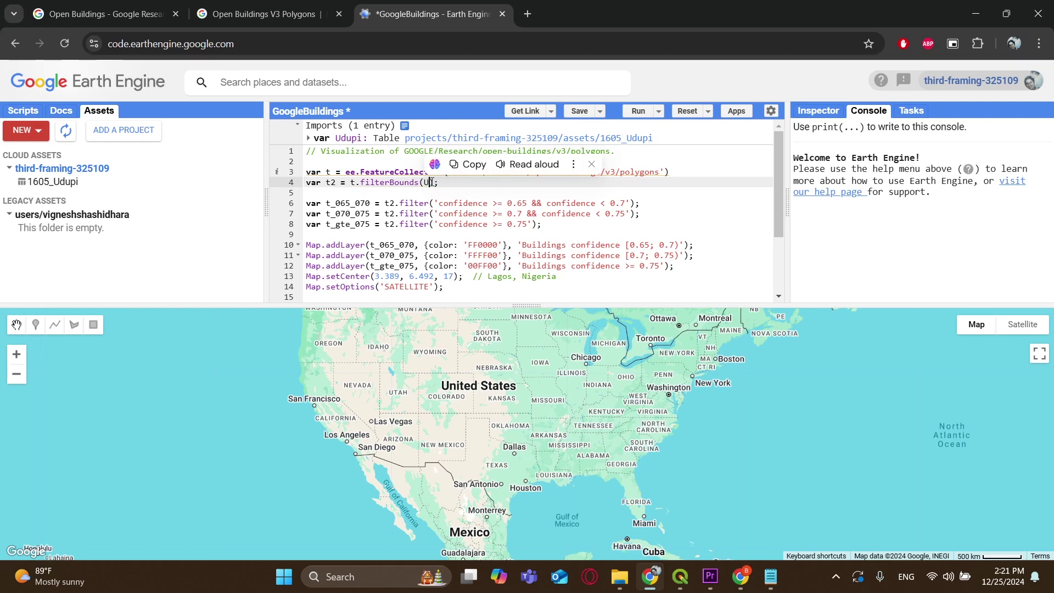
pyautogui.write('dupi')
pyautogui.scroll(-3, 505, 241)
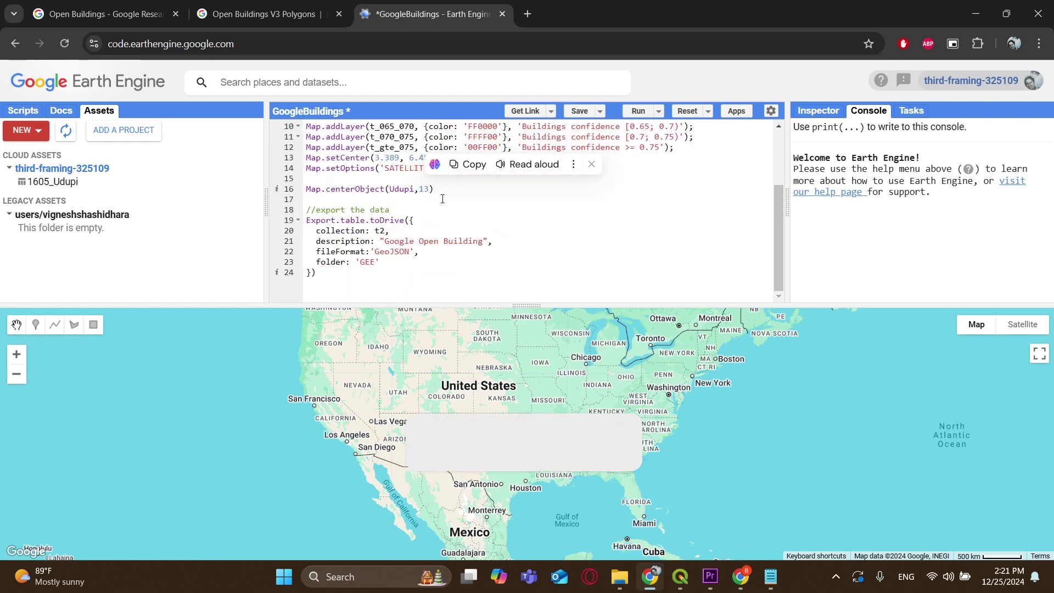
pyautogui.moveTo(415, 189); pyautogui.dragTo(390, 189)
pyautogui.scroll(5, 492, 211)
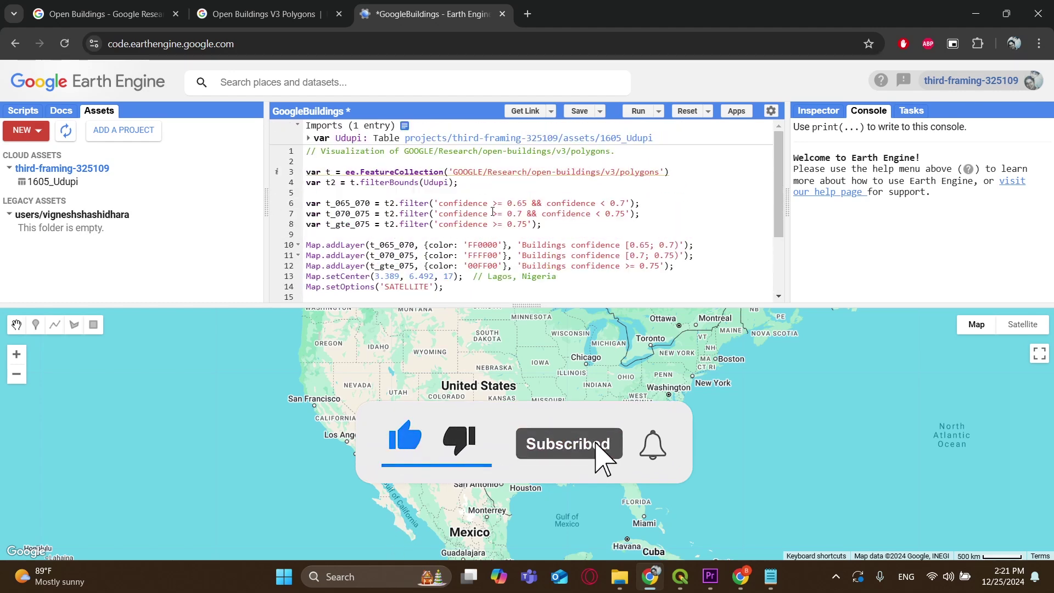
pyautogui.scroll(-3, 493, 211)
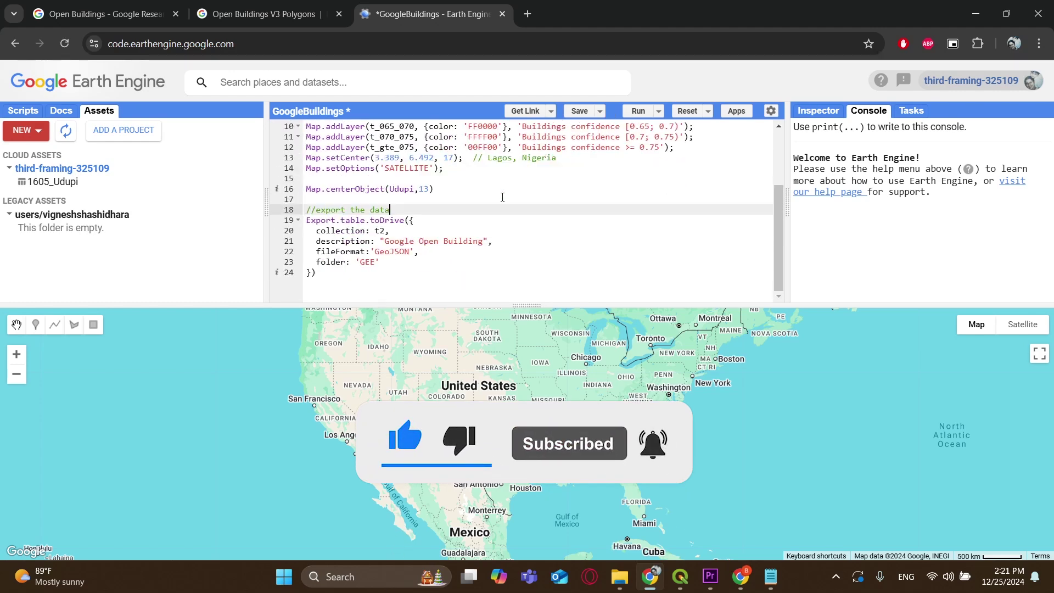
pyautogui.scroll(3, 360, 198)
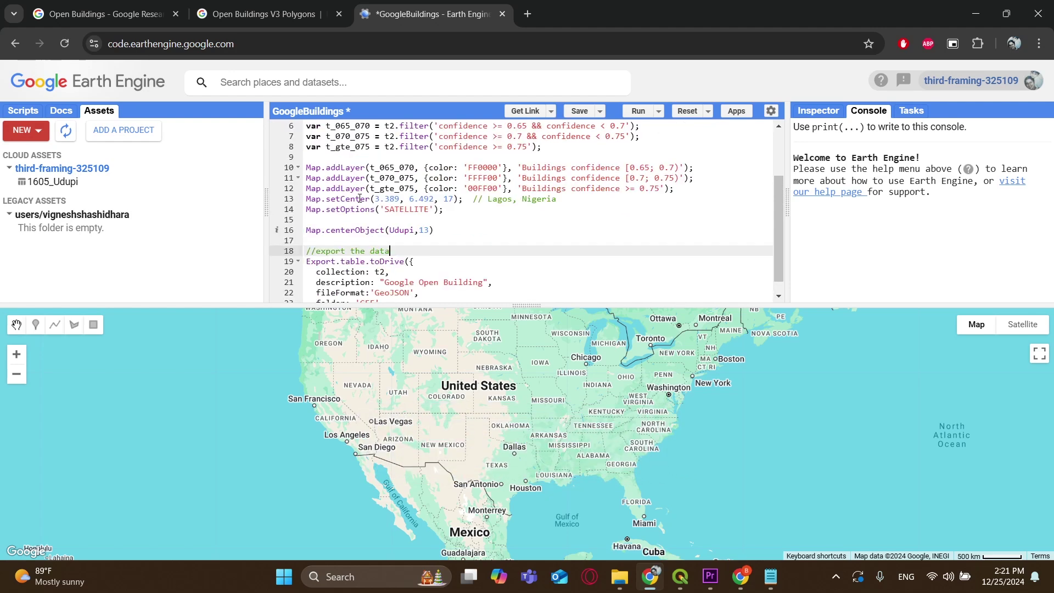
pyautogui.scroll(2, 359, 197)
pyautogui.scroll(-3, 385, 192)
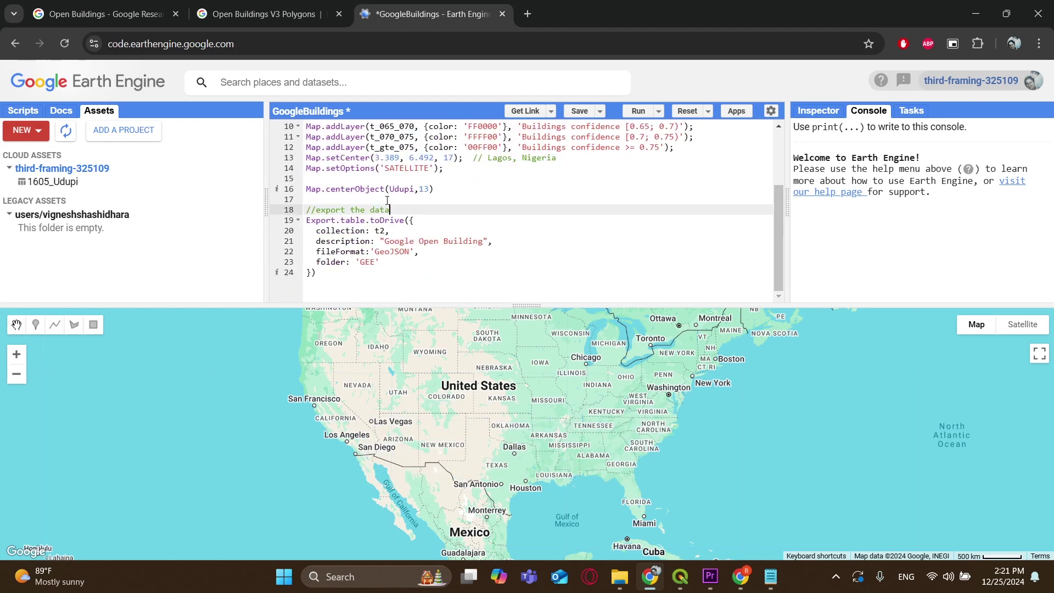
pyautogui.click(639, 111)
# Inspect the Udupi building footprints on an enlarged map, then start the pending Google Open Building export task.
pyautogui.scroll(3, 673, 200)
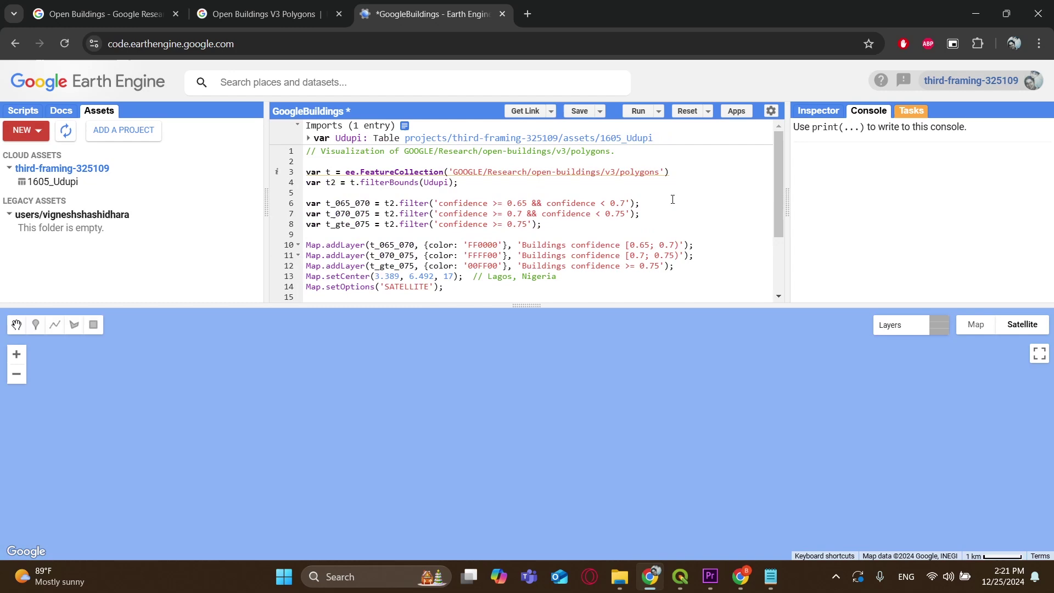
pyautogui.click(911, 112)
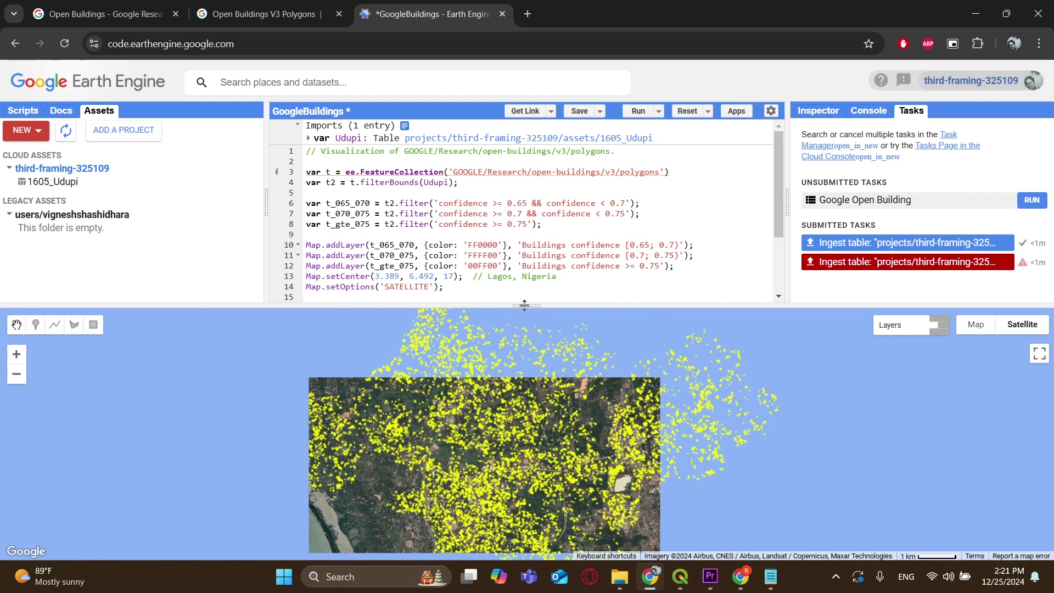
pyautogui.moveTo(525, 305); pyautogui.dragTo(537, 176)
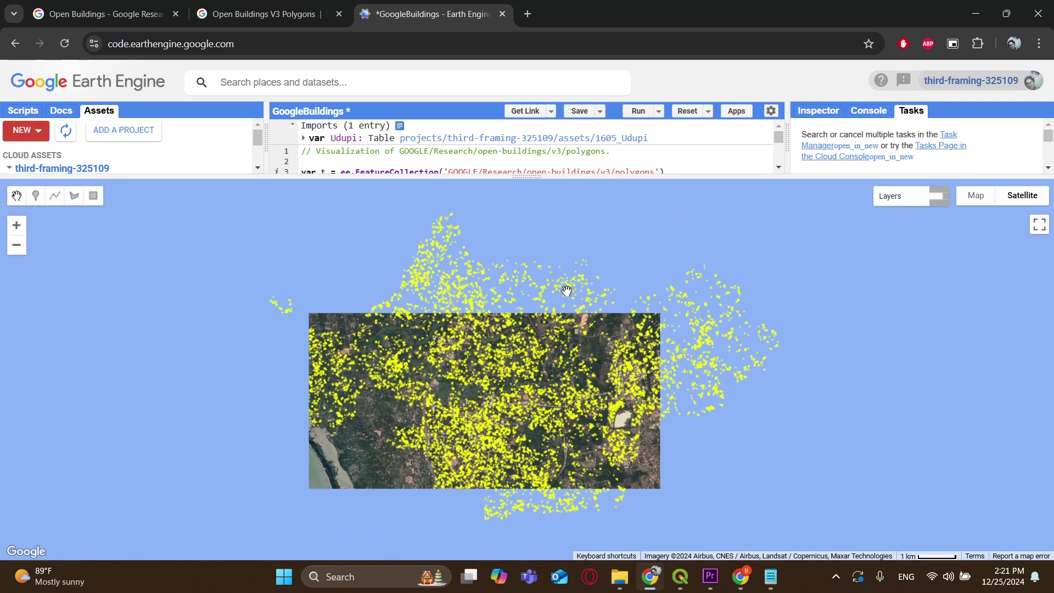
pyautogui.scroll(-1, 569, 296)
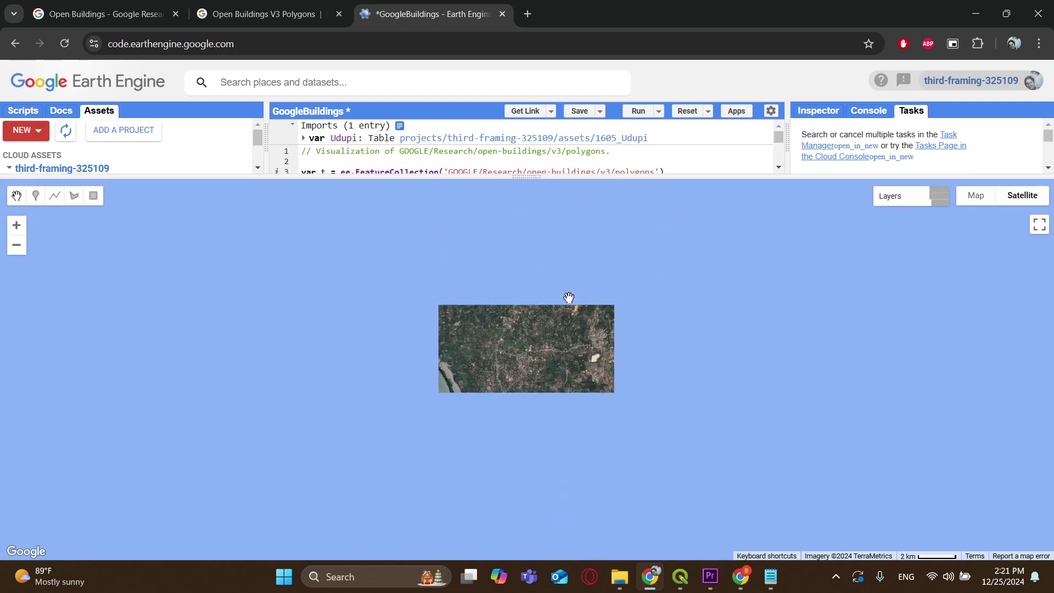
pyautogui.moveTo(568, 296); pyautogui.dragTo(556, 316)
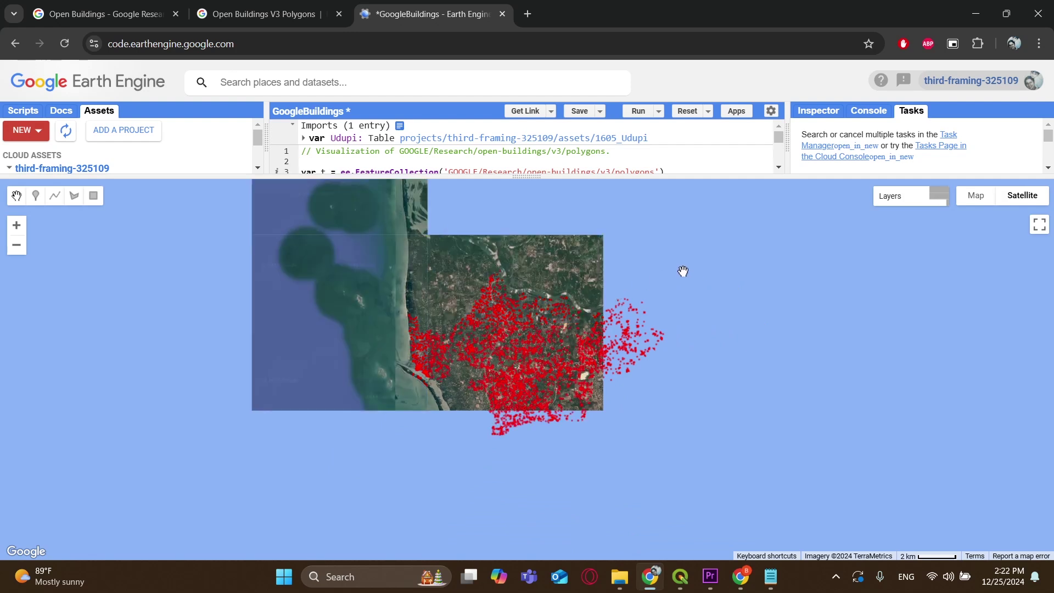
pyautogui.moveTo(532, 175); pyautogui.dragTo(527, 292)
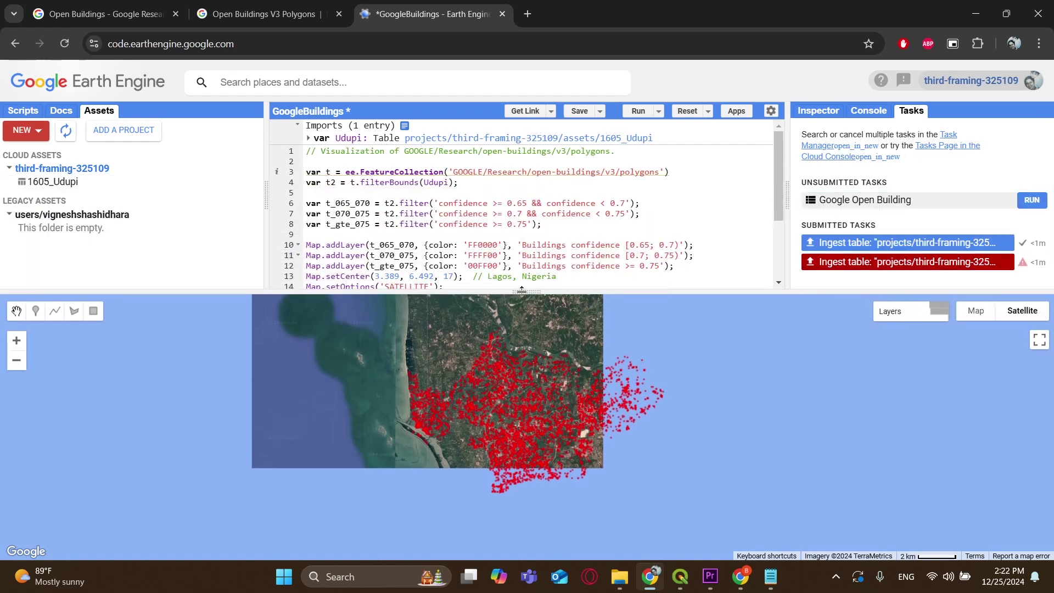
pyautogui.click(1031, 201)
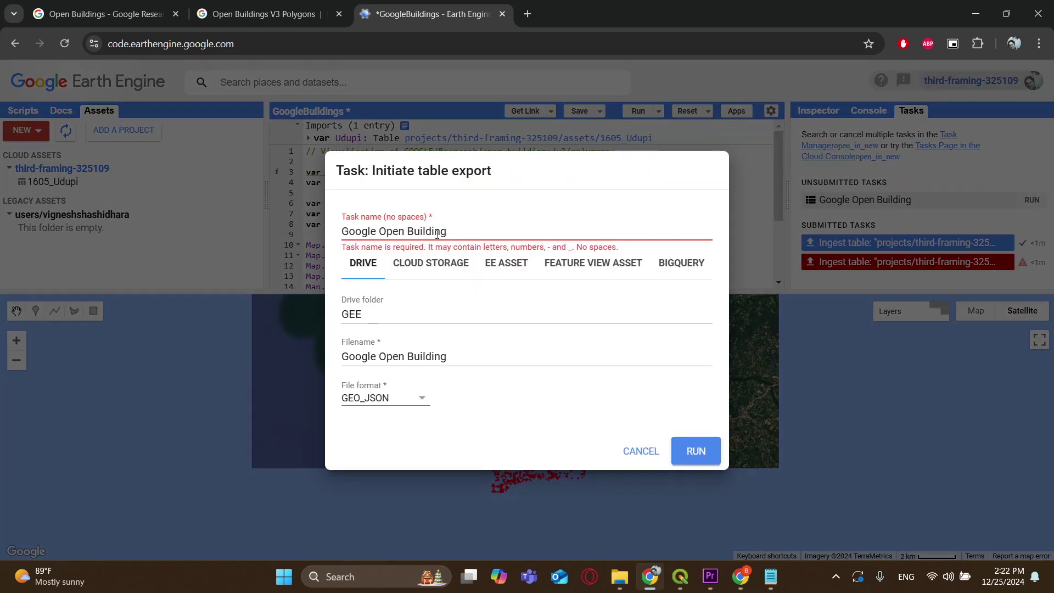
# Rename the export task to BuildingFootprints_Udupi, choose GeoJSON format, and submit it.
pyautogui.moveTo(449, 232); pyautogui.dragTo(319, 232)
pyautogui.press('BackSpace')
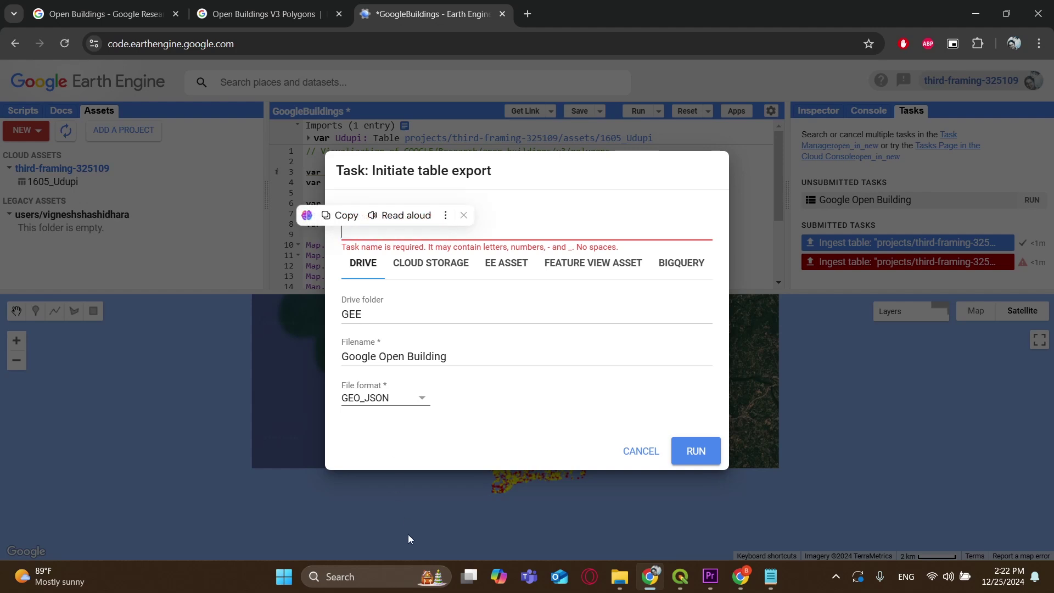
pyautogui.write('Building')
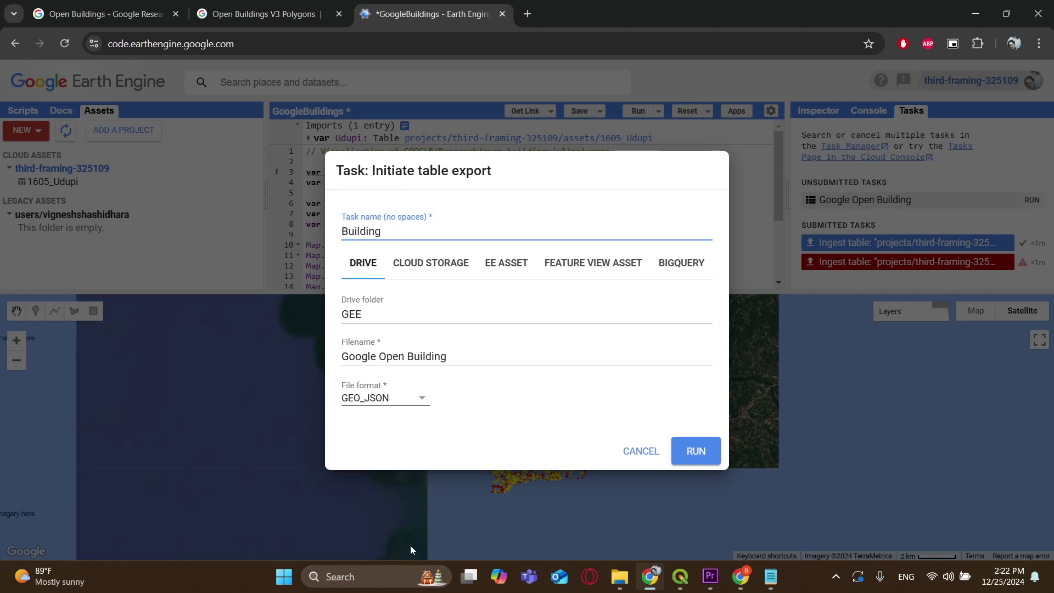
pyautogui.write('Footpr')
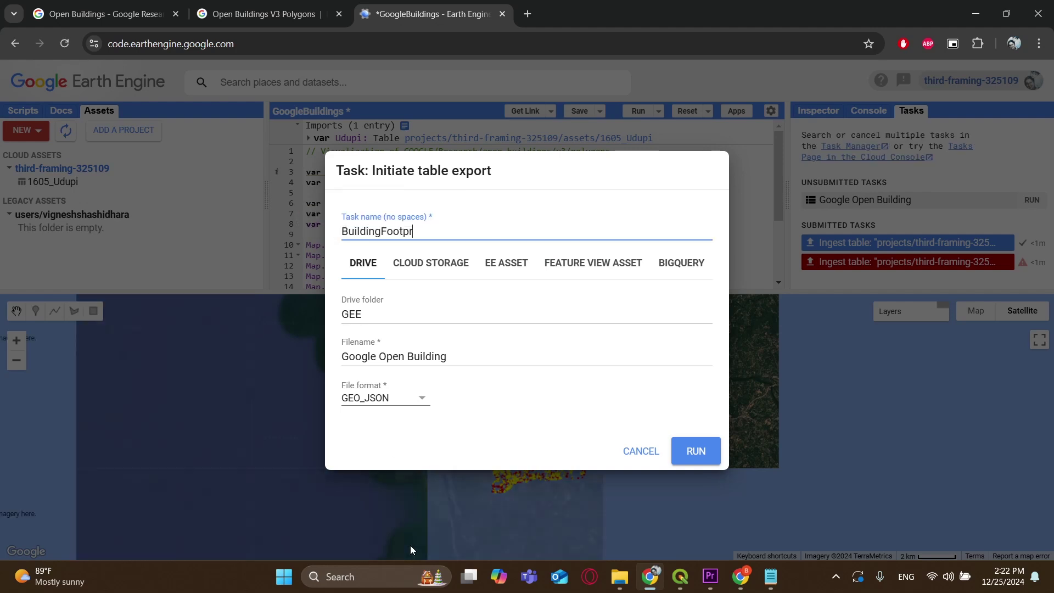
pyautogui.write('ints_')
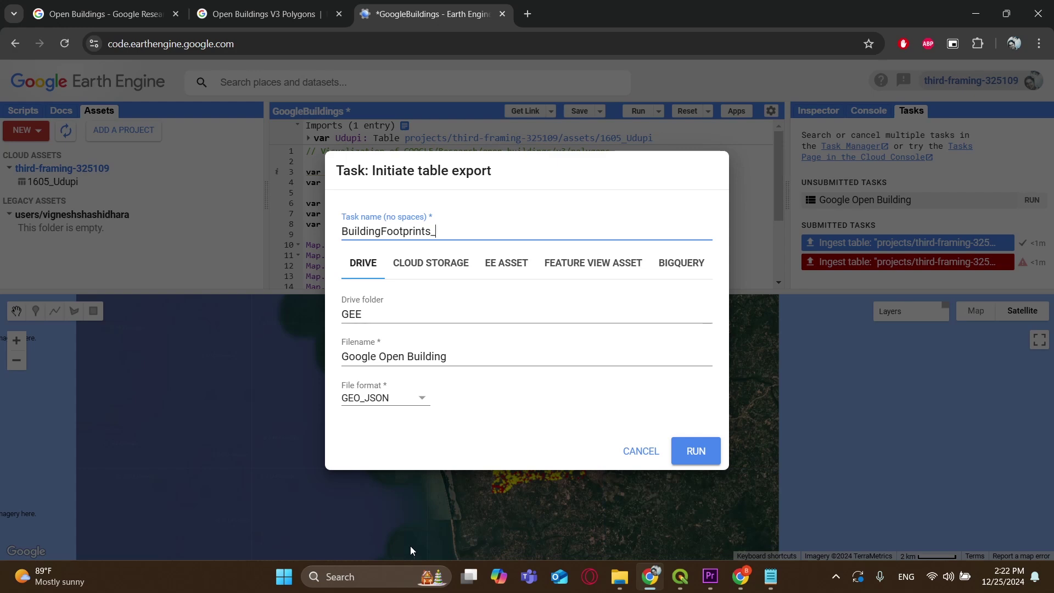
pyautogui.write('Usu')
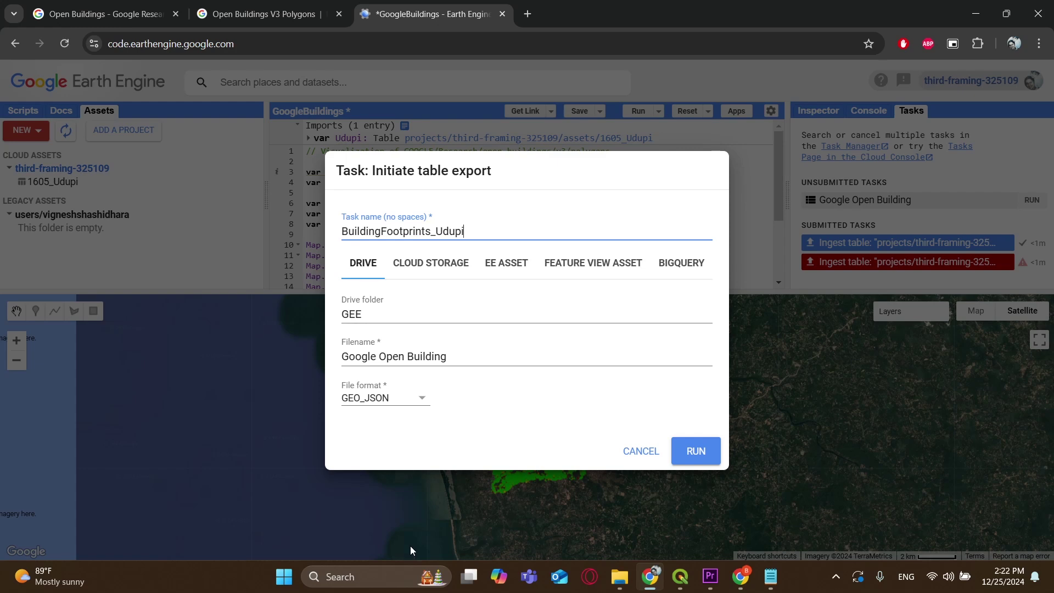
pyautogui.click(385, 397)
pyautogui.click(486, 427)
pyautogui.click(696, 451)
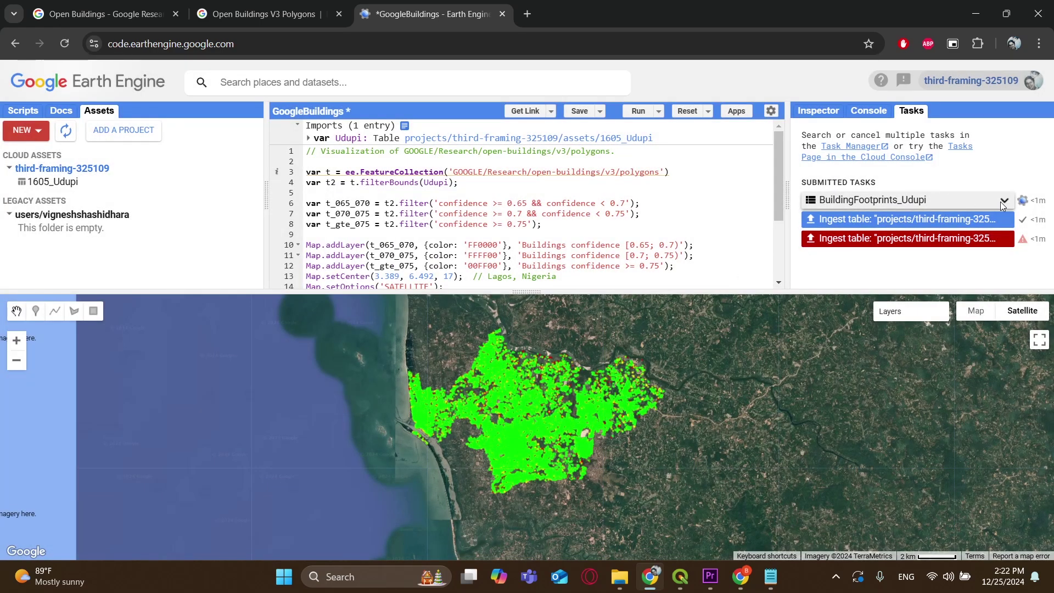
# Expand the BuildingFootprints_Udipi task to view its ID, phase and priority details.
pyautogui.click(1003, 205)
pyautogui.scroll(-1, 993, 221)
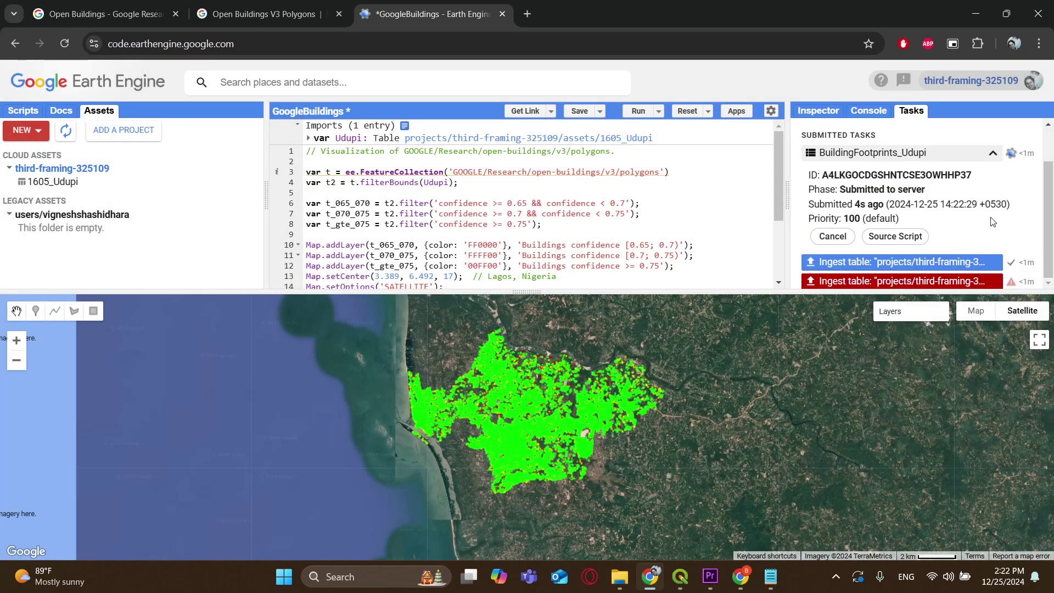
pyautogui.moveTo(1051, 199); pyautogui.dragTo(1051, 190)
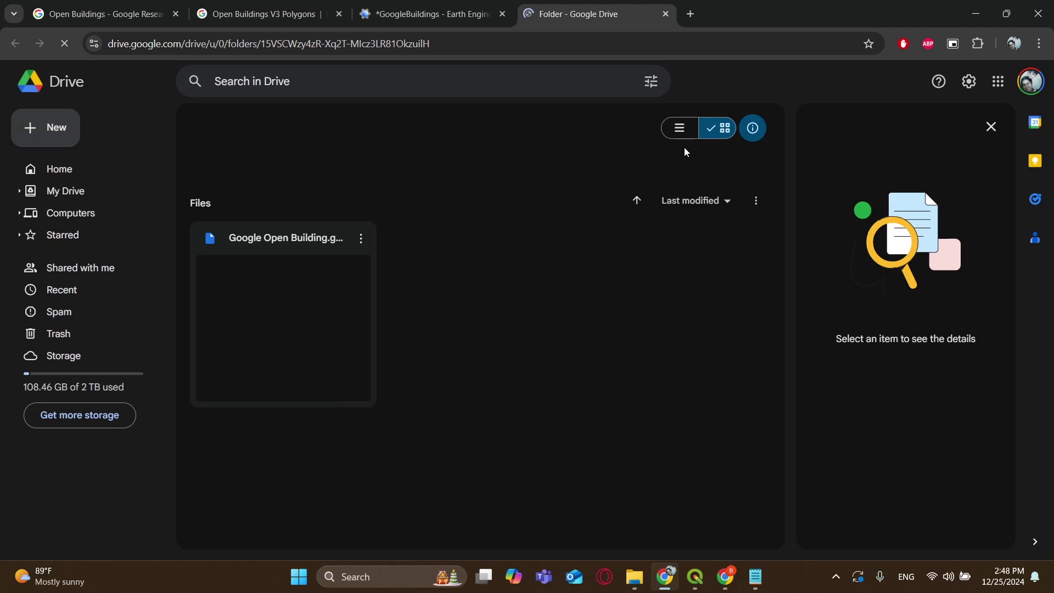
# Download Google Open Building.geojson to Downloads > Shapefiles > 1605_Udupi as BuildingFootprint_Udupi.
pyautogui.click(361, 239)
pyautogui.click(394, 296)
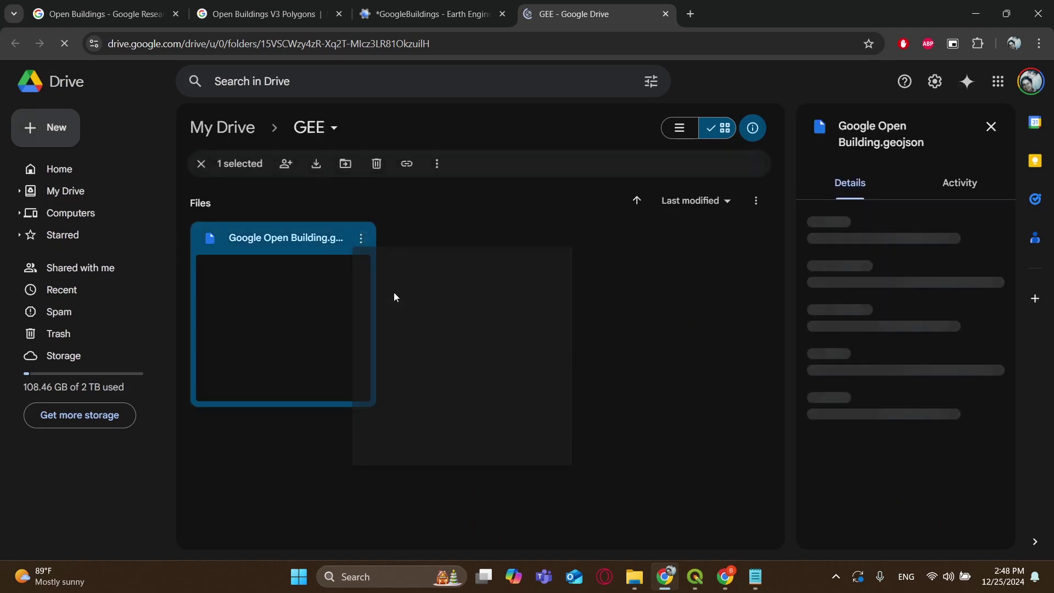
pyautogui.doubleClick(293, 170)
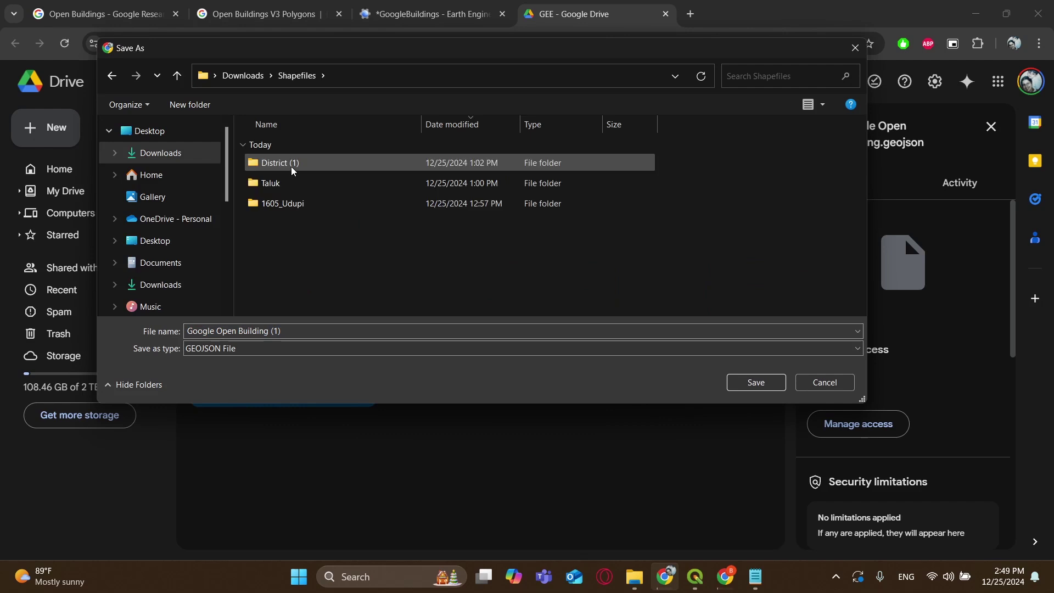
pyautogui.doubleClick(295, 204)
pyautogui.click(304, 332)
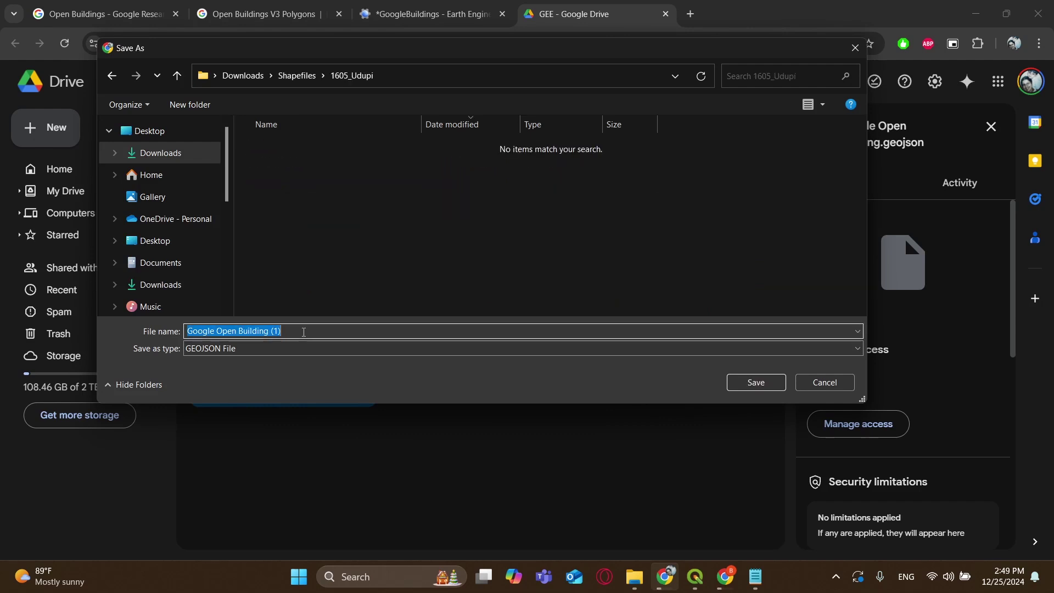
pyautogui.click(306, 332)
pyautogui.moveTo(307, 332); pyautogui.dragTo(102, 327)
pyautogui.press('BackSpace')
pyautogui.write('BuildingFootprint_Udupi')
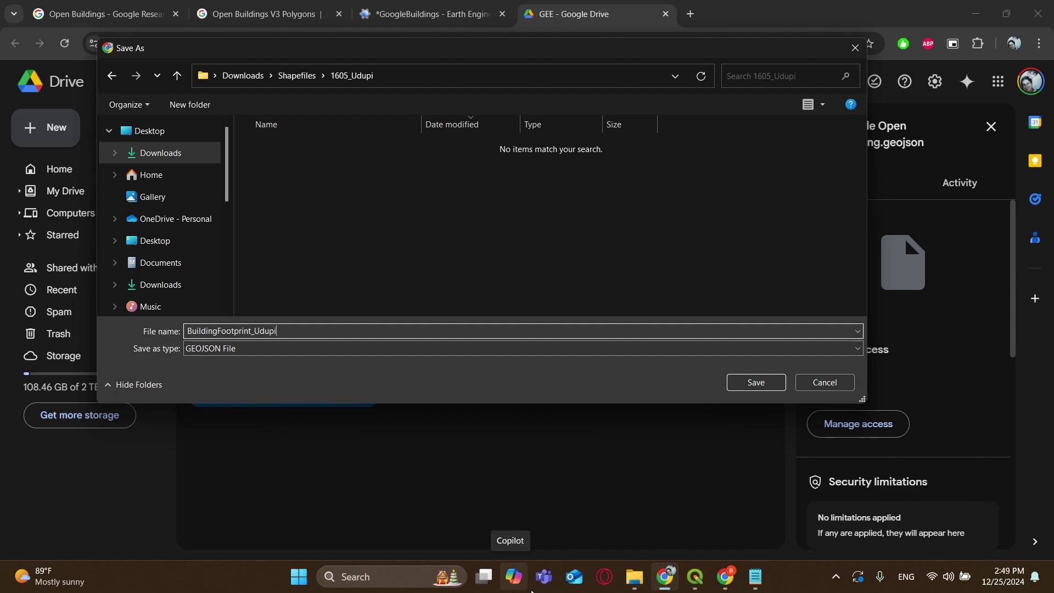
pyautogui.click(756, 382)
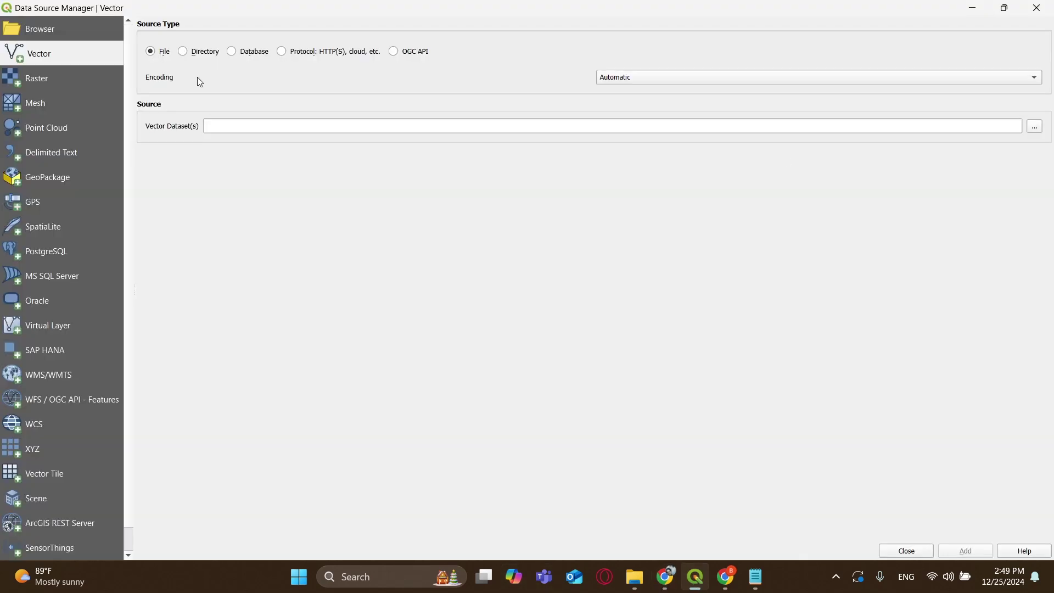
# Add 1605_Udupi\BuildingFootprint_Udupi.geojson as a vector layer, then open the 1605_Udupi layer properties.
pyautogui.click(1034, 126)
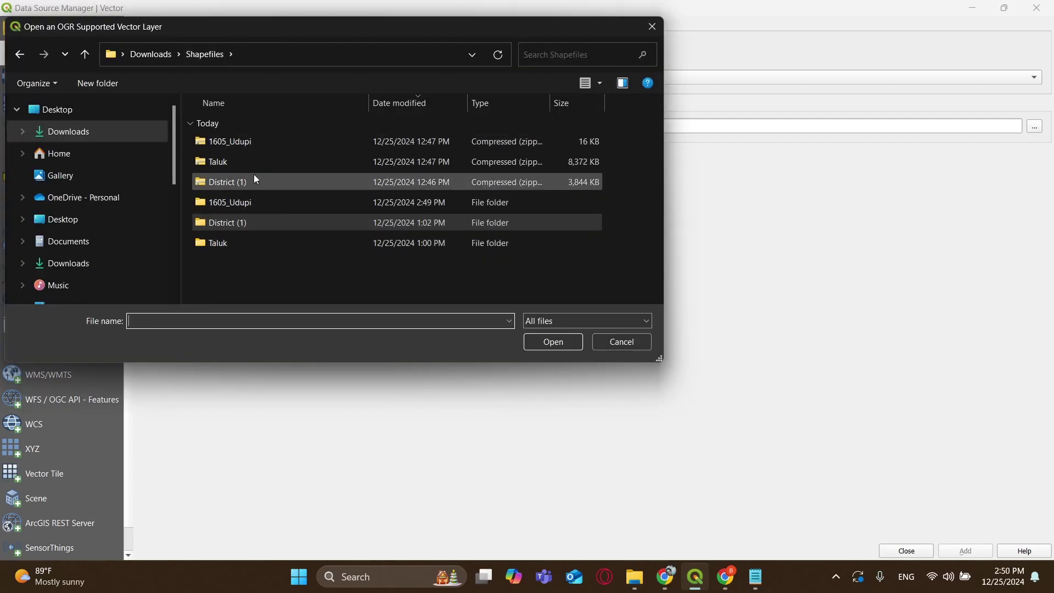
pyautogui.doubleClick(258, 202)
pyautogui.click(258, 141)
pyautogui.click(563, 342)
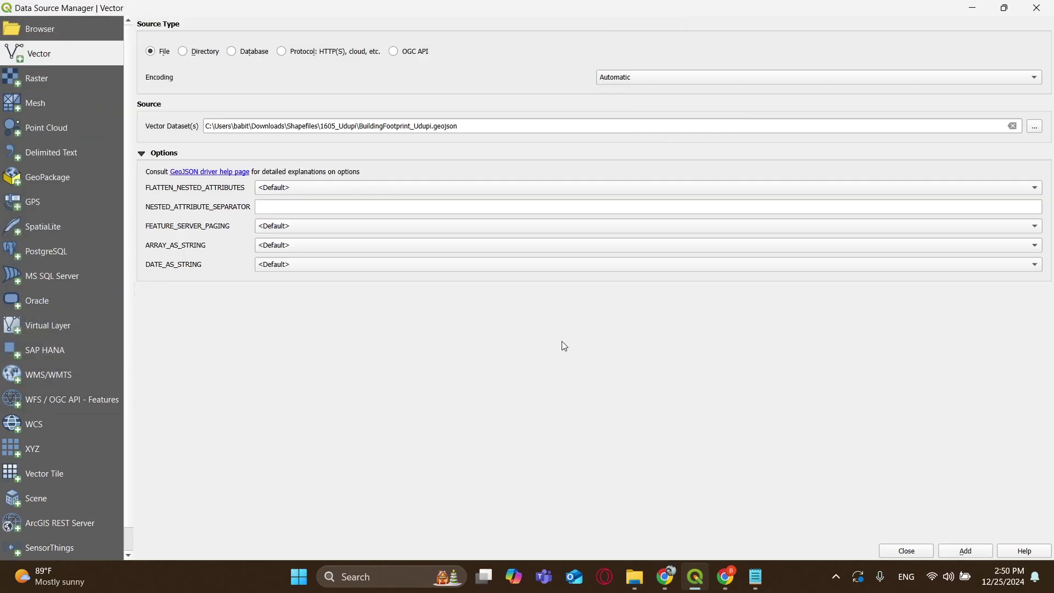
pyautogui.click(914, 548)
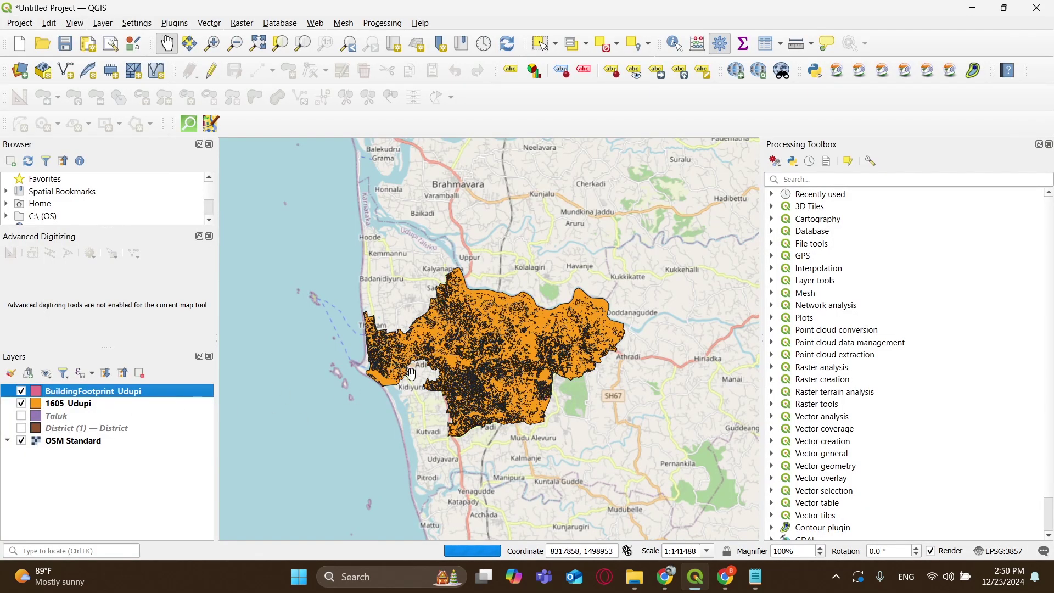
pyautogui.scroll(2, 412, 374)
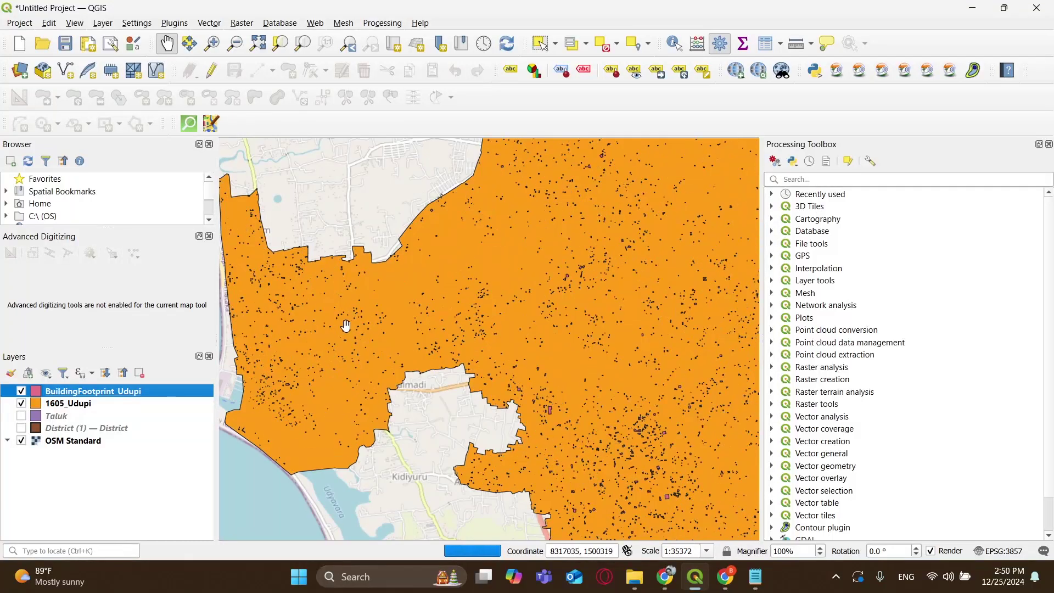
pyautogui.doubleClick(131, 402)
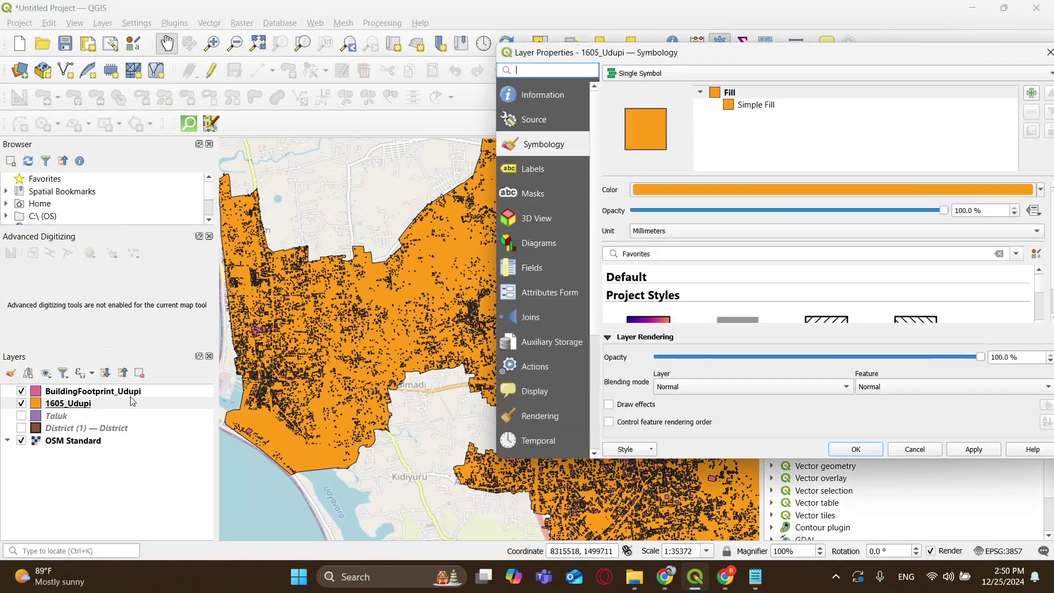
# Set the 1605_Udupi Simple Fill opacity to 0 so only its outline shows.
pyautogui.click(757, 105)
pyautogui.click(928, 218)
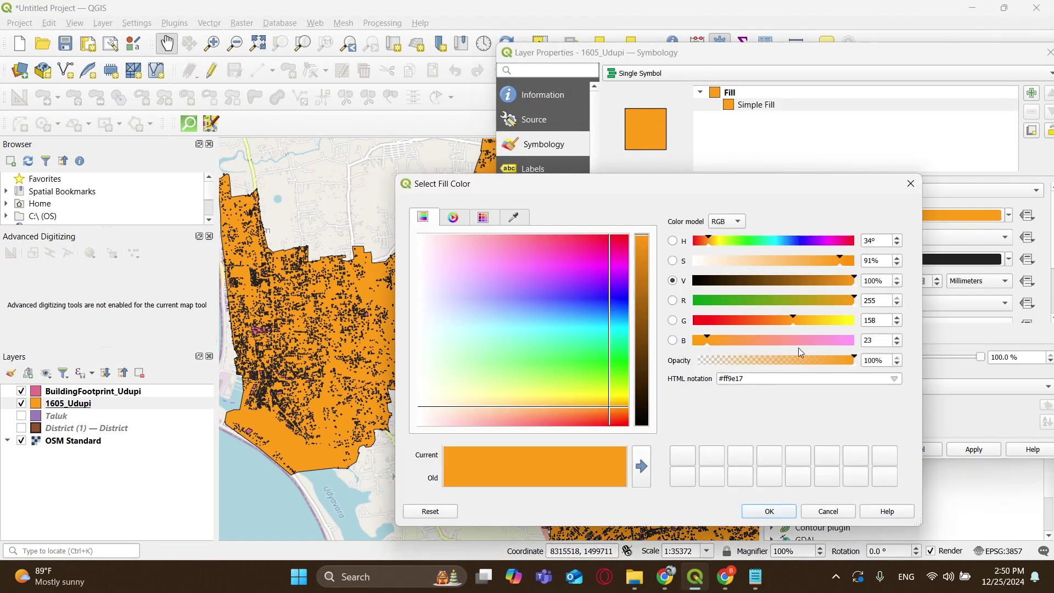
pyautogui.moveTo(853, 360); pyautogui.dragTo(700, 361)
pyautogui.click(769, 511)
pyautogui.click(857, 449)
# Close the Processing Toolbox panel and open the BuildingFootprint_Udupi layer's style properties.
pyautogui.scroll(1, 298, 322)
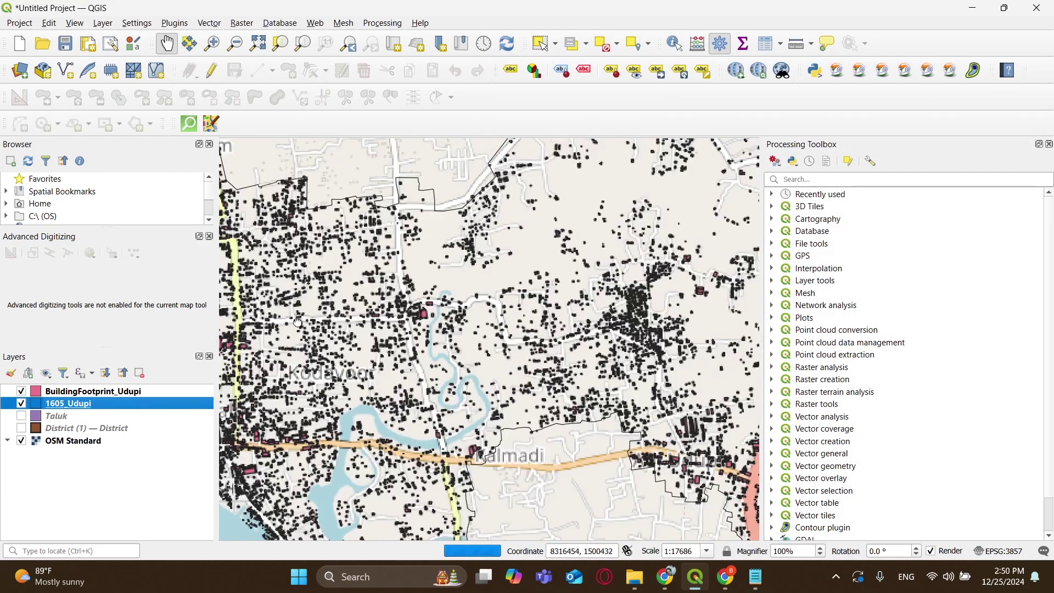
pyautogui.moveTo(298, 322); pyautogui.dragTo(430, 345)
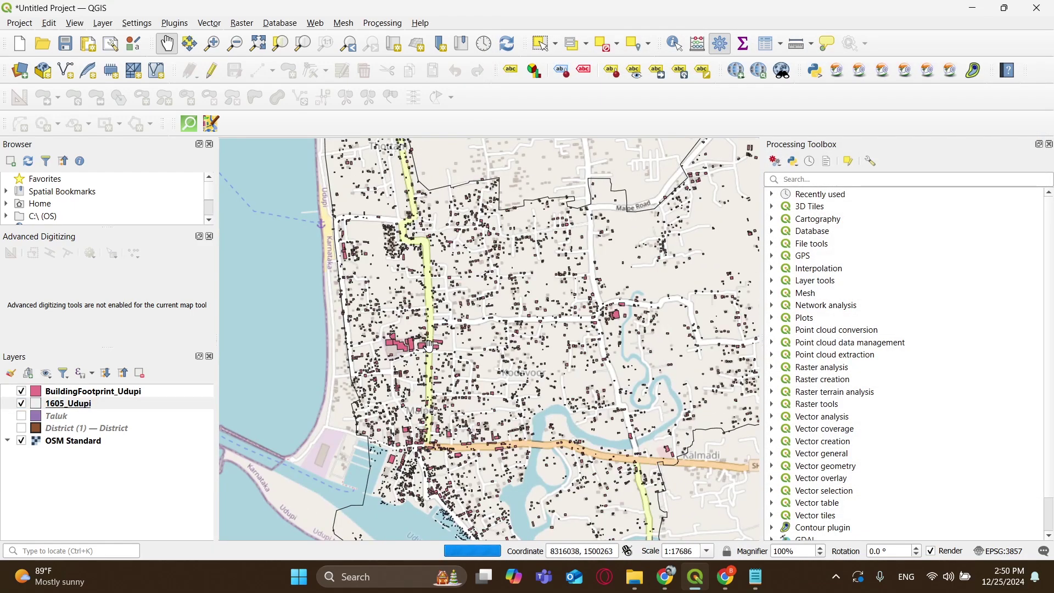
pyautogui.scroll(-2, 430, 344)
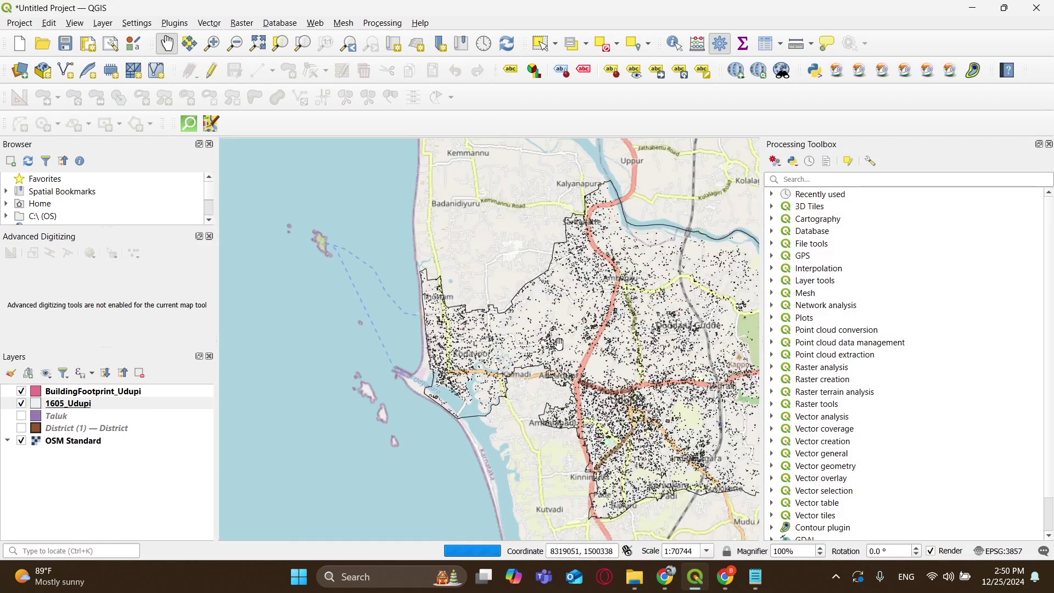
pyautogui.click(1048, 144)
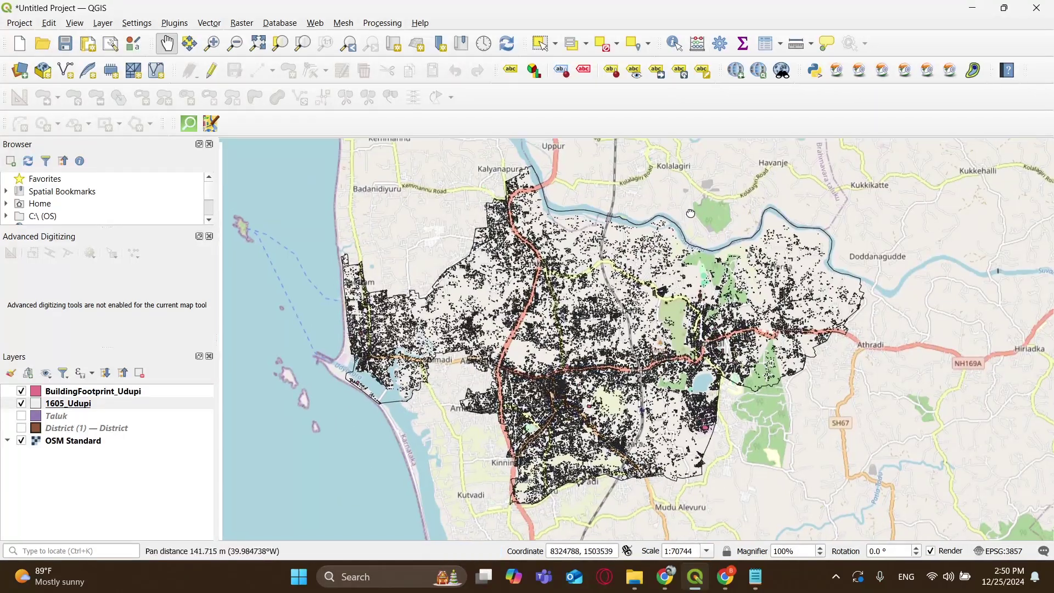
pyautogui.click(106, 395)
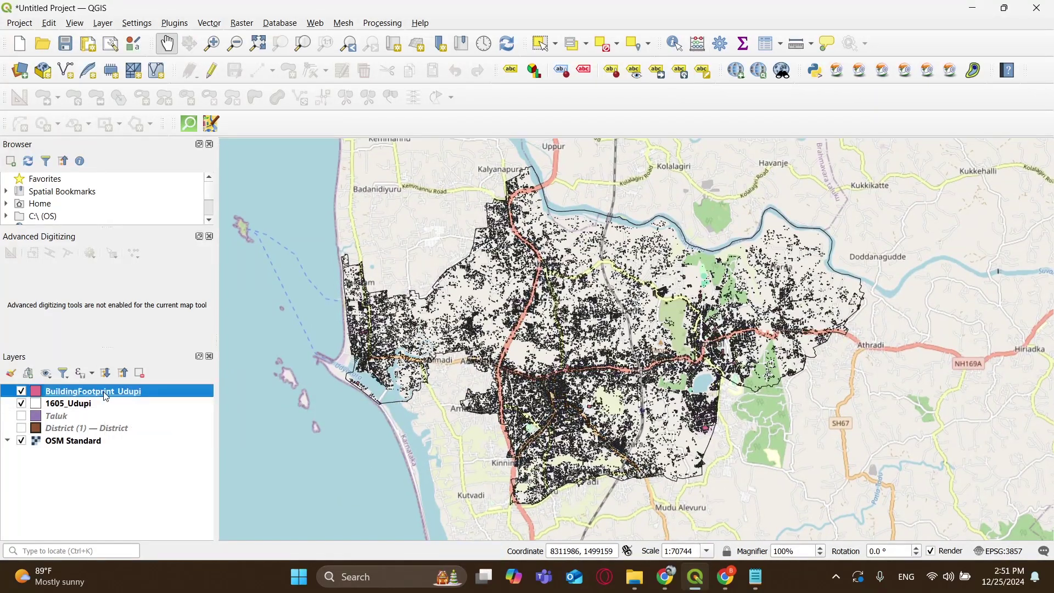
pyautogui.doubleClick(108, 396)
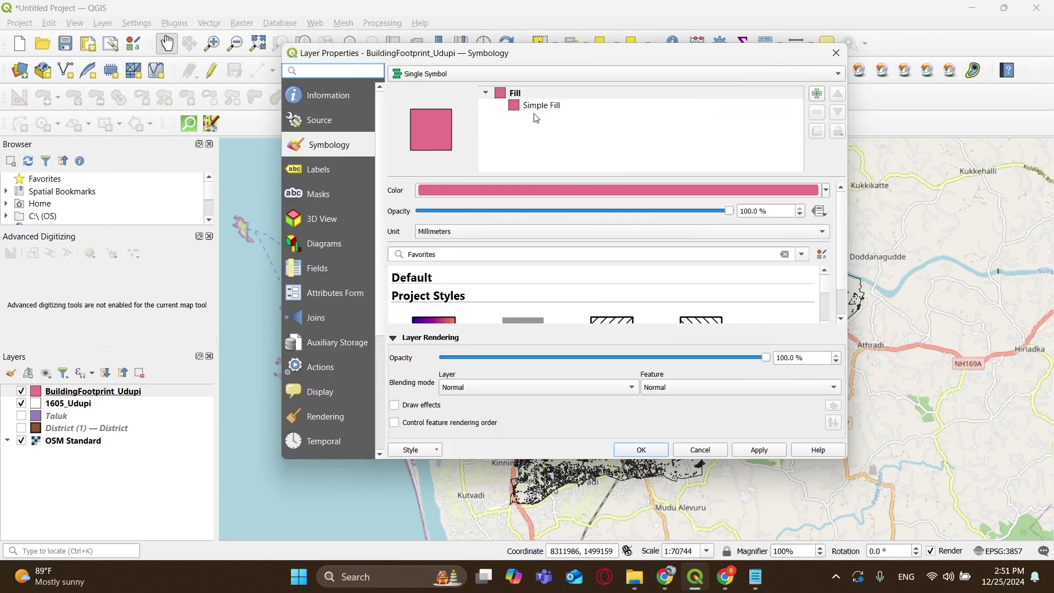
# Set the BuildingFootprint_Udupi Simple Fill colour to black.
pyautogui.click(531, 107)
pyautogui.click(700, 217)
pyautogui.moveTo(756, 285); pyautogui.dragTo(695, 281)
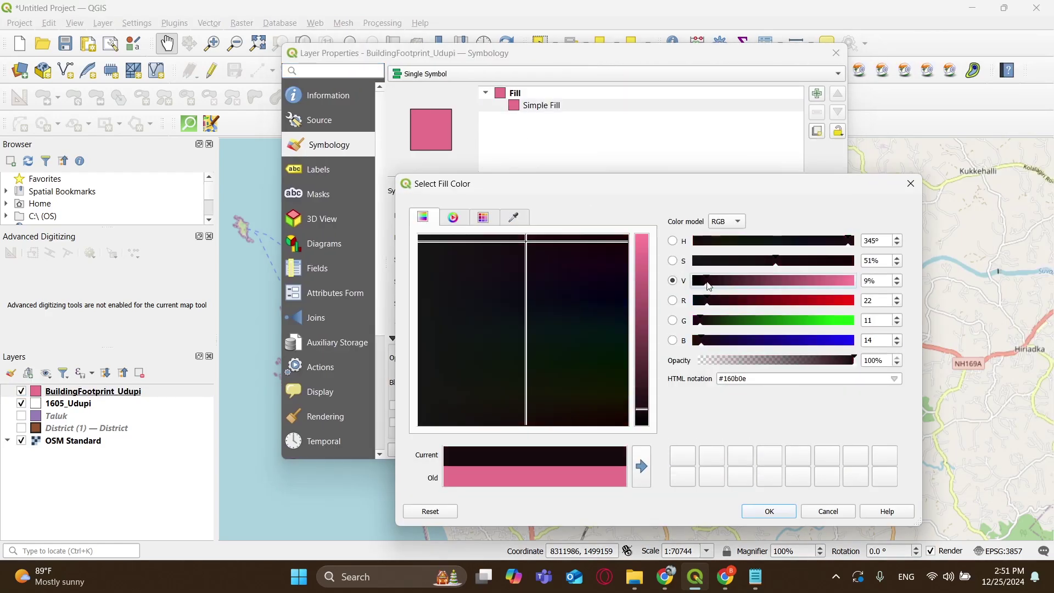
pyautogui.click(770, 512)
pyautogui.click(638, 447)
# Give the 1605_Udupi boundary an orange fill at about 36% opacity.
pyautogui.doubleClick(96, 407)
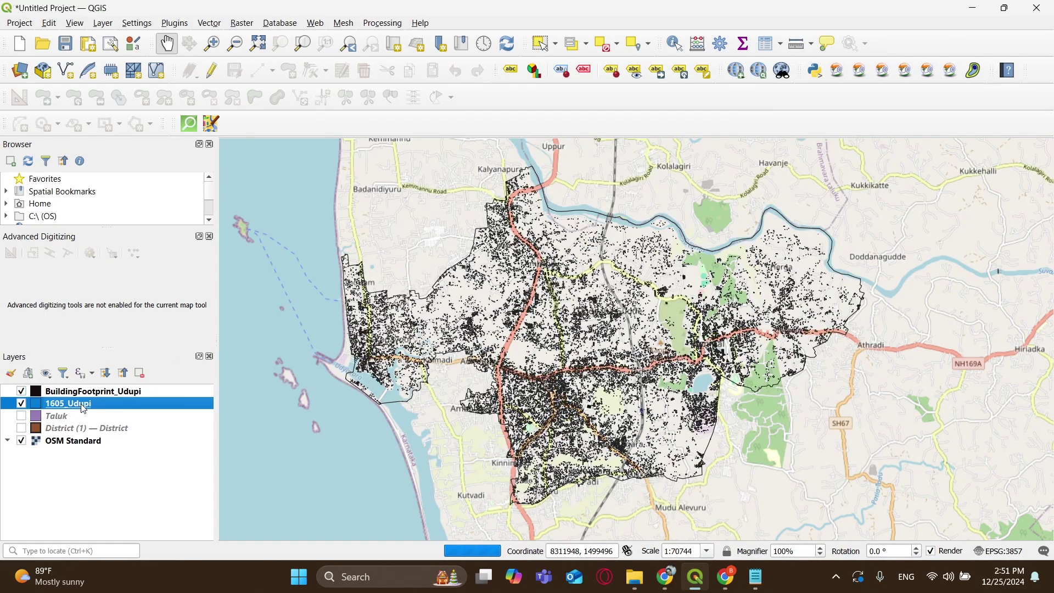
pyautogui.click(583, 190)
pyautogui.moveTo(854, 359); pyautogui.dragTo(756, 359)
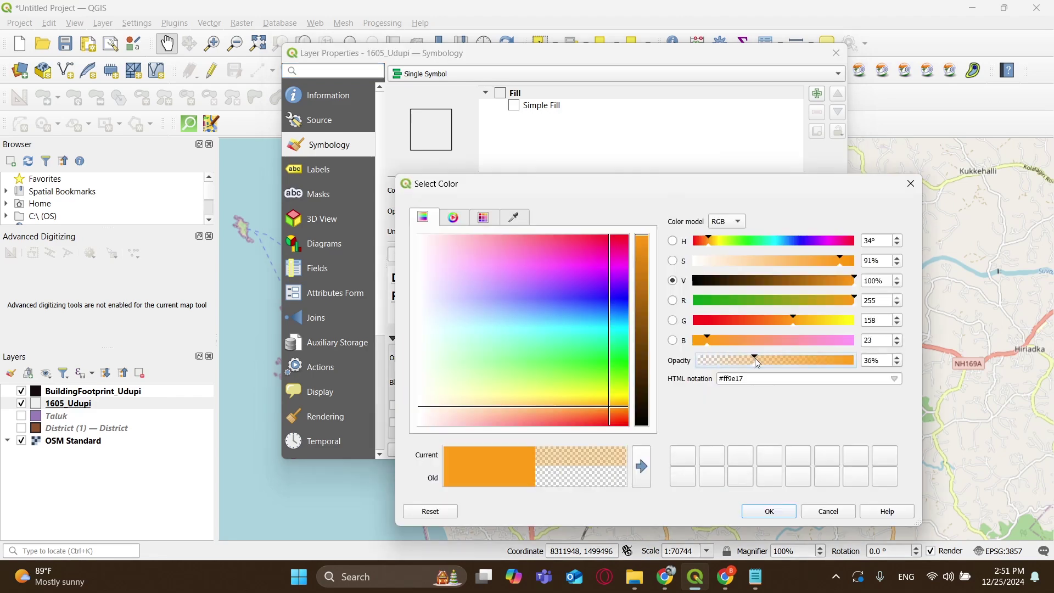
pyautogui.click(760, 511)
pyautogui.click(641, 449)
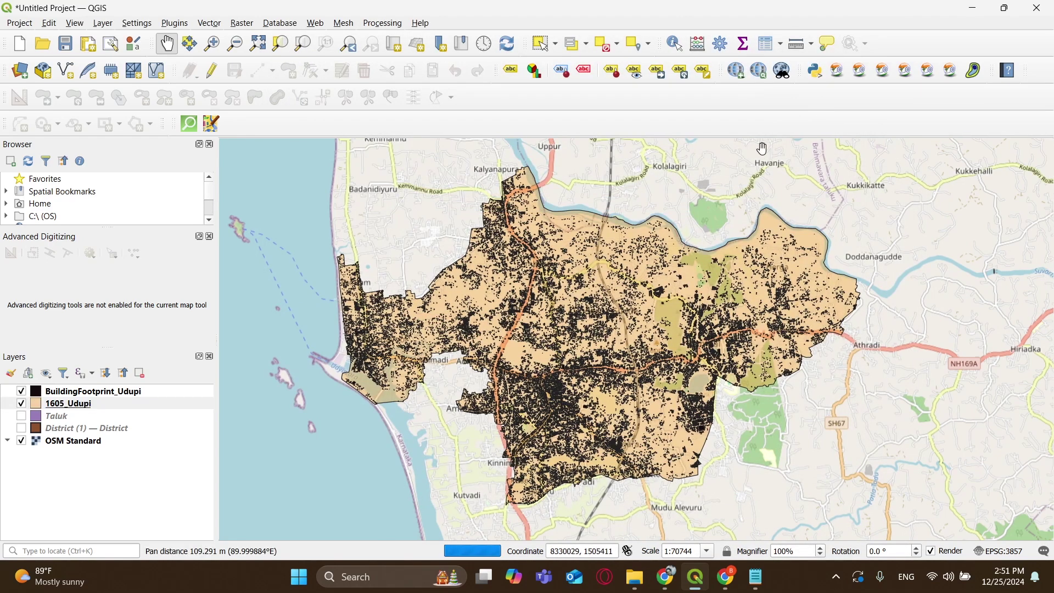